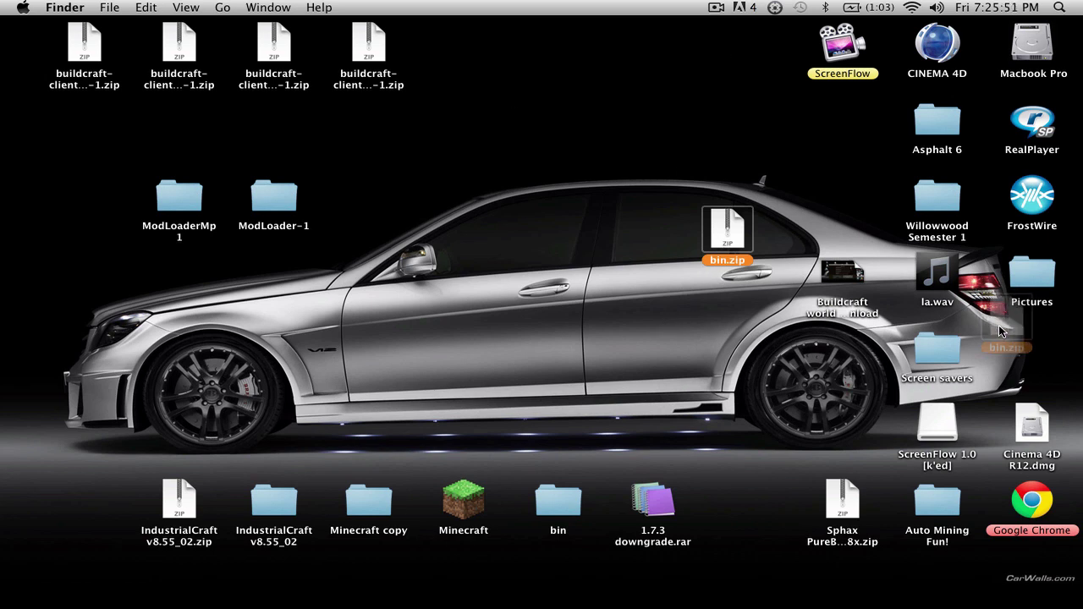
- Move the desktop's bin folder to an empty spot and open Library > Application Support > minecraft > bin from the home folder
{"action": "left_click_drag", "start_coordinate": [550, 505], "coordinate": [625, 155]}
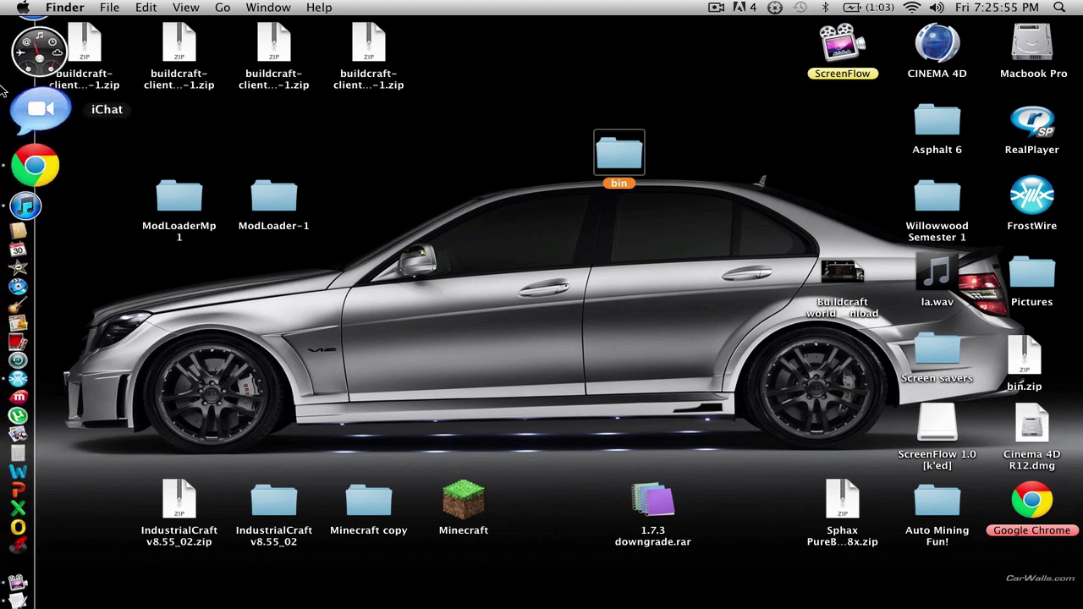
{"action": "left_click", "coordinate": [30, 26]}
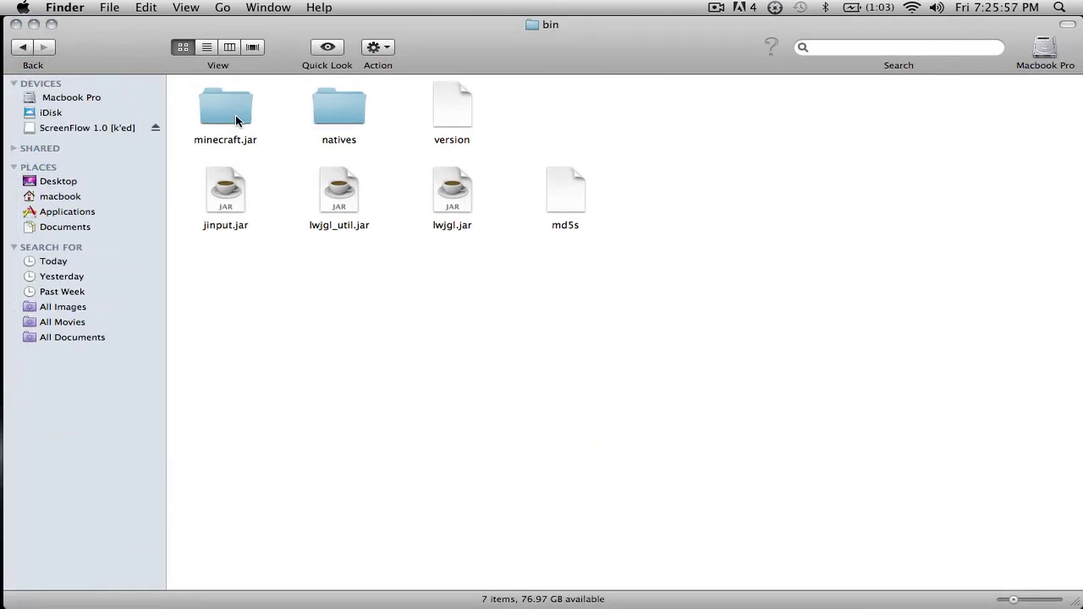
{"action": "left_click", "coordinate": [58, 181]}
{"action": "left_click", "coordinate": [59, 197]}
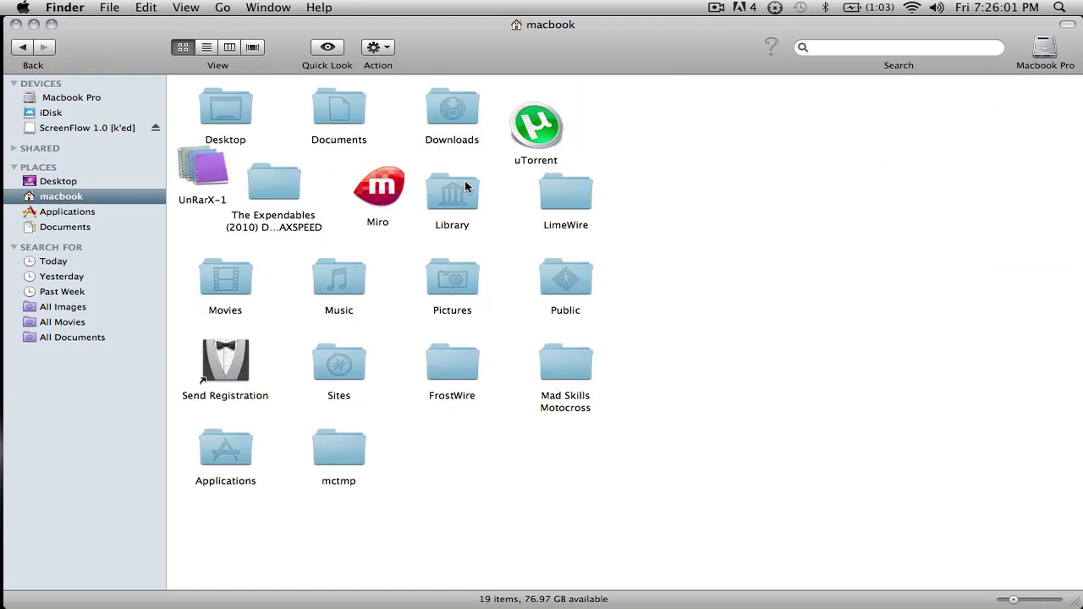
{"action": "double_click", "coordinate": [465, 182]}
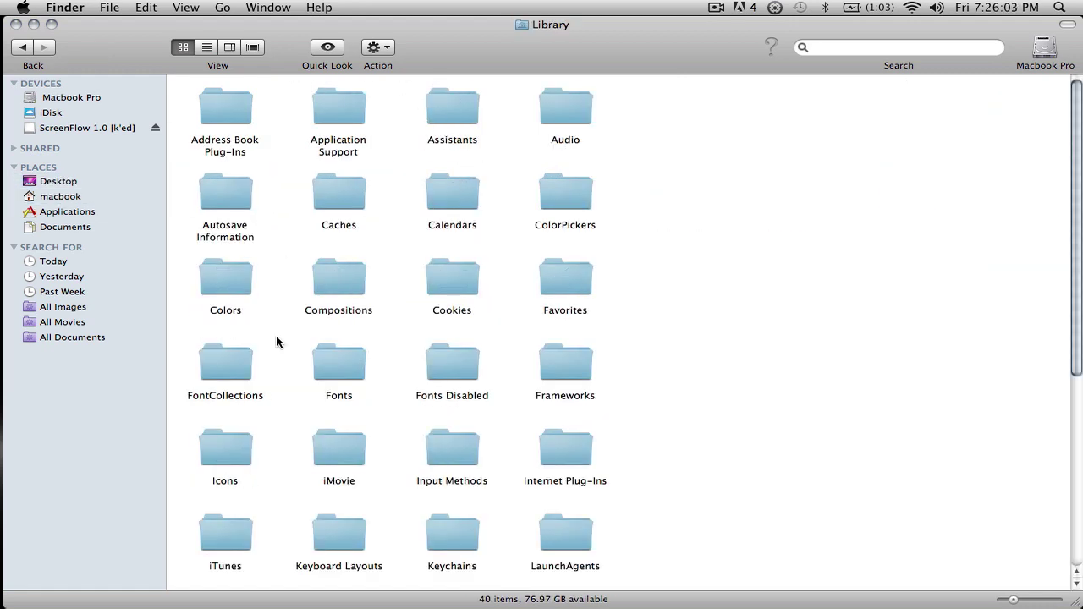
{"action": "double_click", "coordinate": [339, 110]}
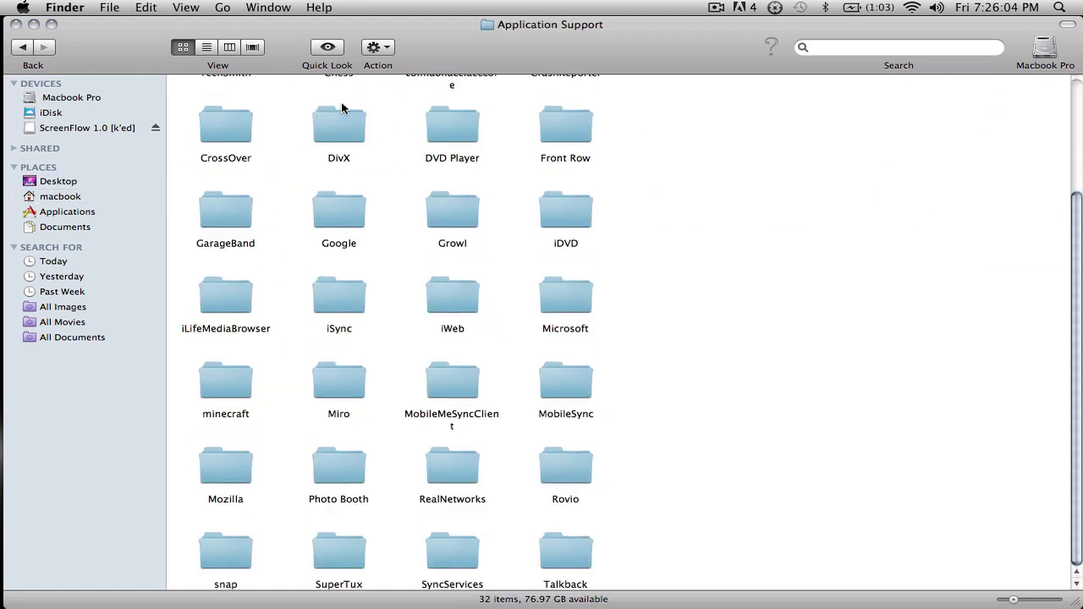
{"action": "double_click", "coordinate": [207, 378]}
{"action": "double_click", "coordinate": [236, 107]}
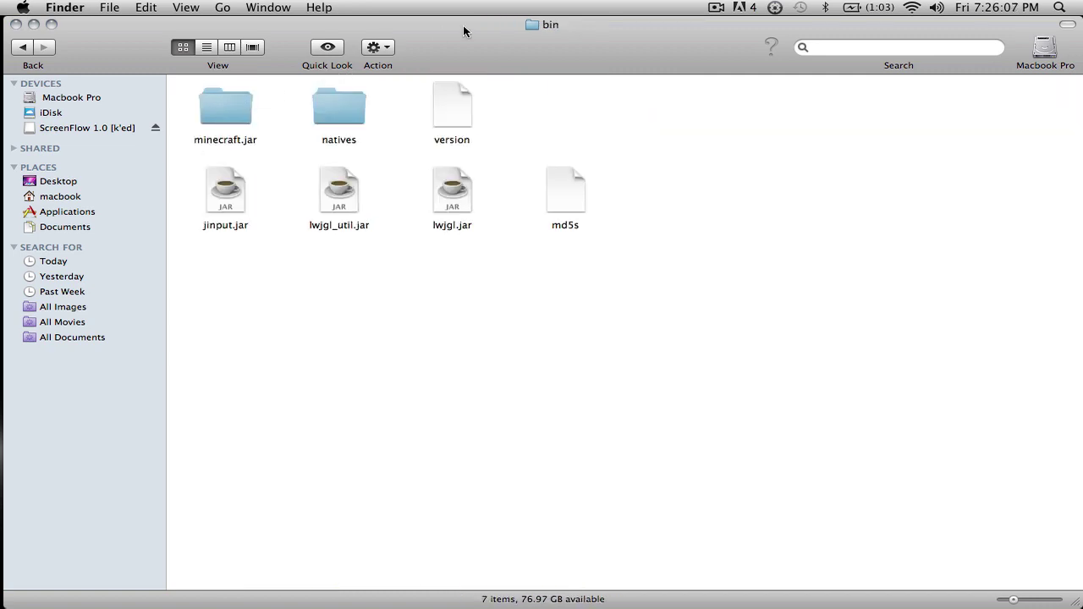
- Open the desktop's bin folder and arrange its window side by side with the minecraft bin window
{"action": "left_click_drag", "start_coordinate": [478, 50], "coordinate": [556, 251]}
{"action": "double_click", "coordinate": [619, 152]}
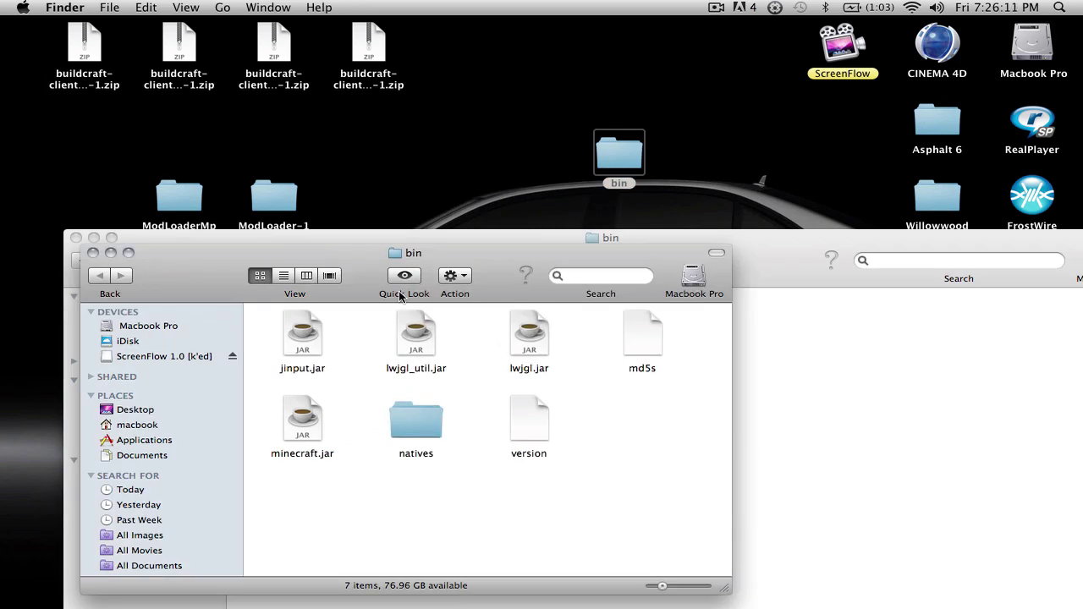
{"action": "left_click_drag", "start_coordinate": [454, 257], "coordinate": [679, 6]}
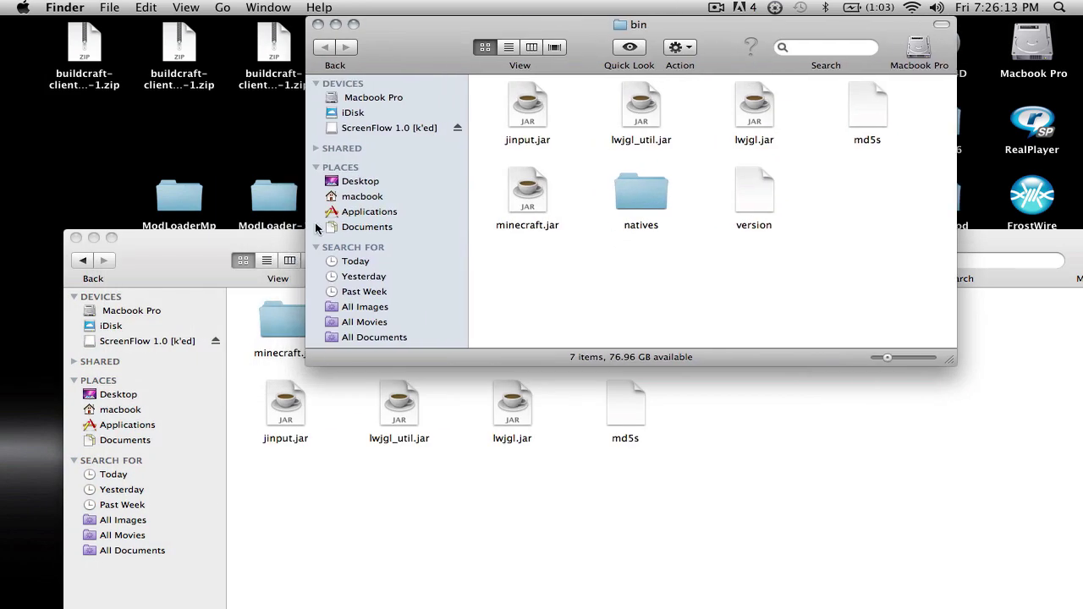
{"action": "left_click", "coordinate": [953, 555]}
{"action": "left_click_drag", "start_coordinate": [748, 238], "coordinate": [613, 161]}
{"action": "left_click_drag", "start_coordinate": [982, 601], "coordinate": [537, 561]}
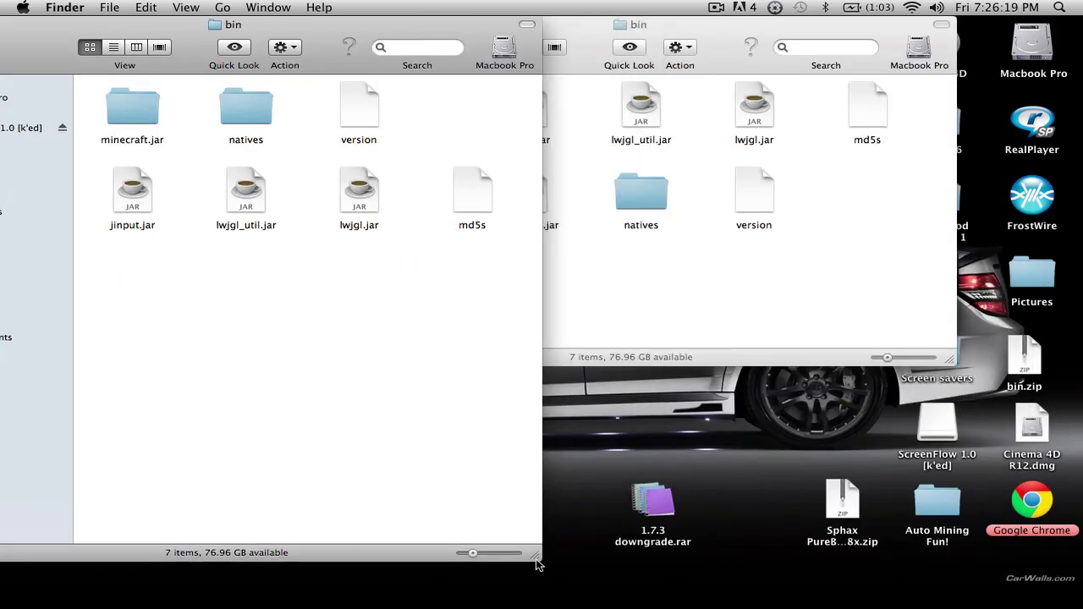
{"action": "left_click_drag", "start_coordinate": [761, 57], "coordinate": [838, 32]}
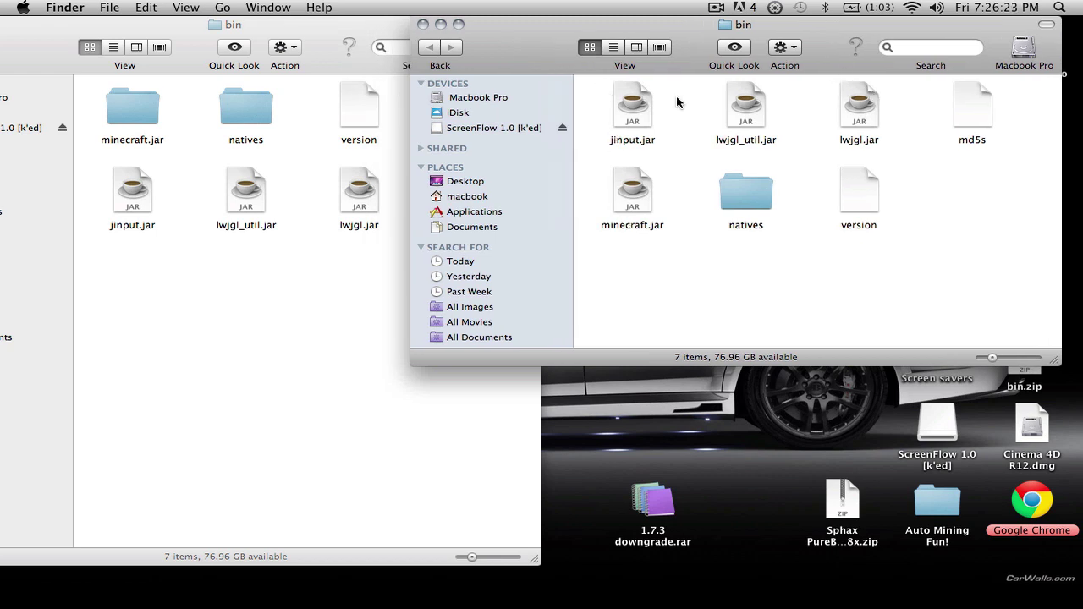
{"action": "left_click_drag", "start_coordinate": [612, 31], "coordinate": [810, 15]}
{"action": "mouse_move", "coordinate": [533, 560]}
{"action": "left_mouse_down"}
{"action": "mouse_move", "coordinate": [537, 570]}
{"action": "mouse_move", "coordinate": [798, 605]}
{"action": "mouse_move", "coordinate": [1039, 604]}
{"action": "mouse_move", "coordinate": [474, 561]}
{"action": "mouse_move", "coordinate": [527, 545]}
{"action": "mouse_move", "coordinate": [554, 558]}
{"action": "left_mouse_up"}
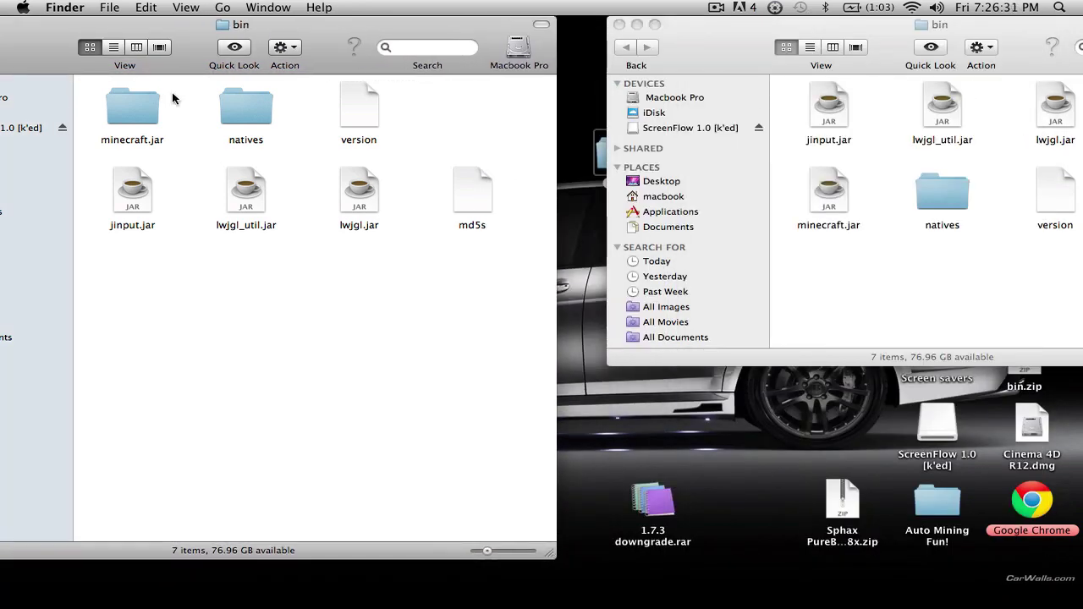
- Compare the files in the natives folder of the desktop's bin with those in the minecraft bin's natives folder
{"action": "left_click", "coordinate": [154, 108]}
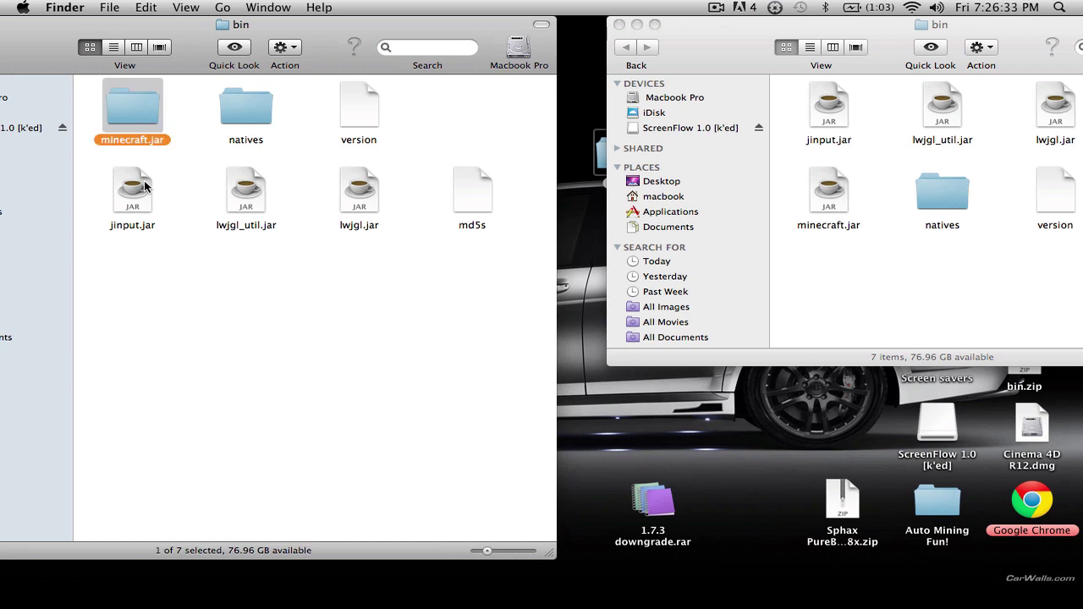
{"action": "left_click", "coordinate": [883, 48]}
{"action": "left_click_drag", "start_coordinate": [882, 47], "coordinate": [805, 33]}
{"action": "double_click", "coordinate": [867, 193]}
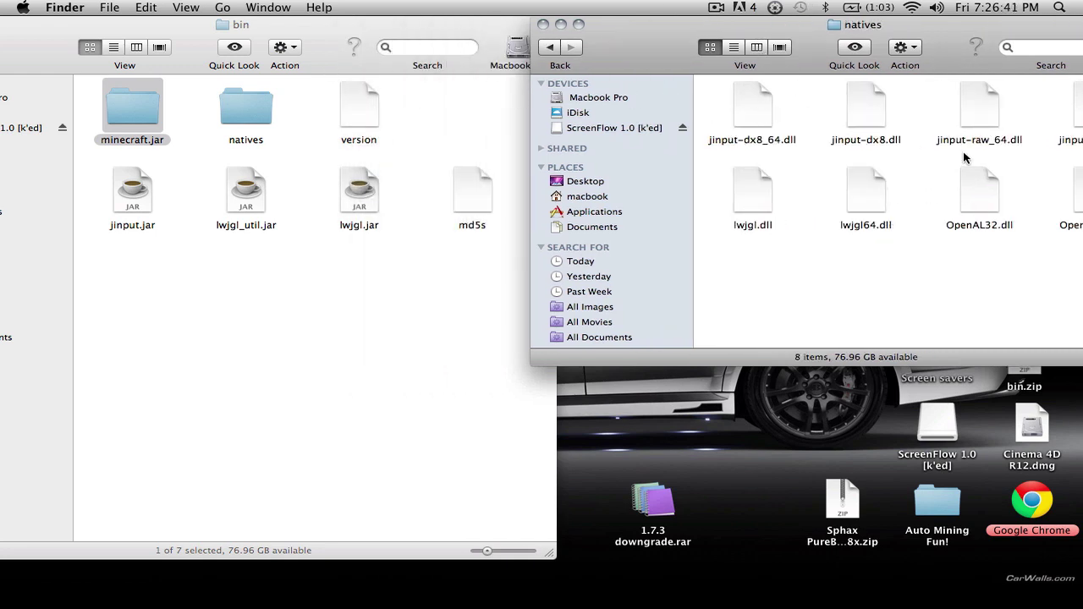
{"action": "double_click", "coordinate": [244, 109]}
{"action": "left_click", "coordinate": [245, 108]}
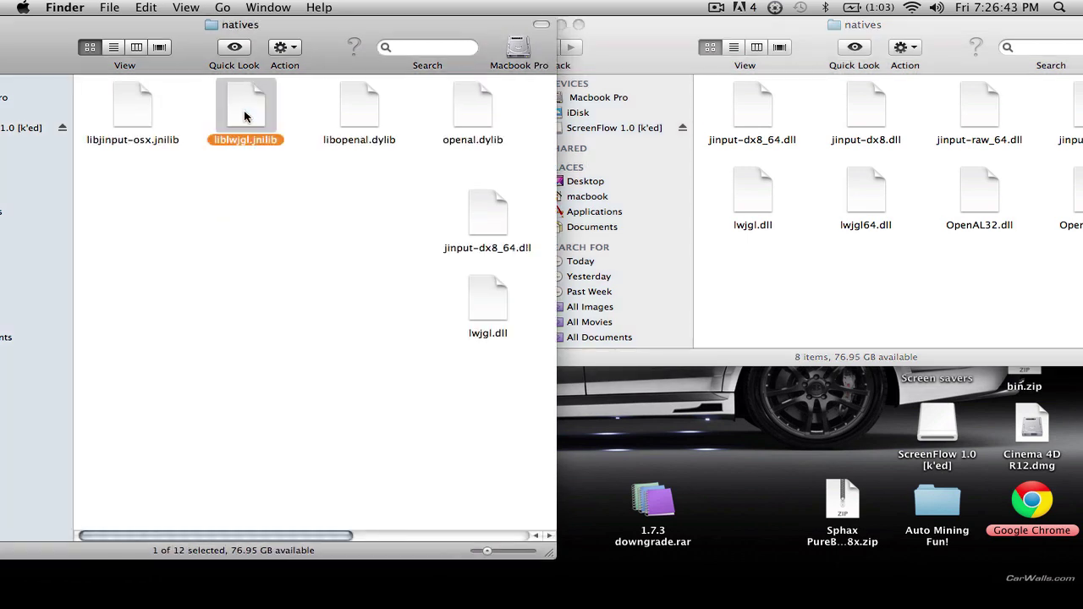
{"action": "left_click", "coordinate": [322, 220]}
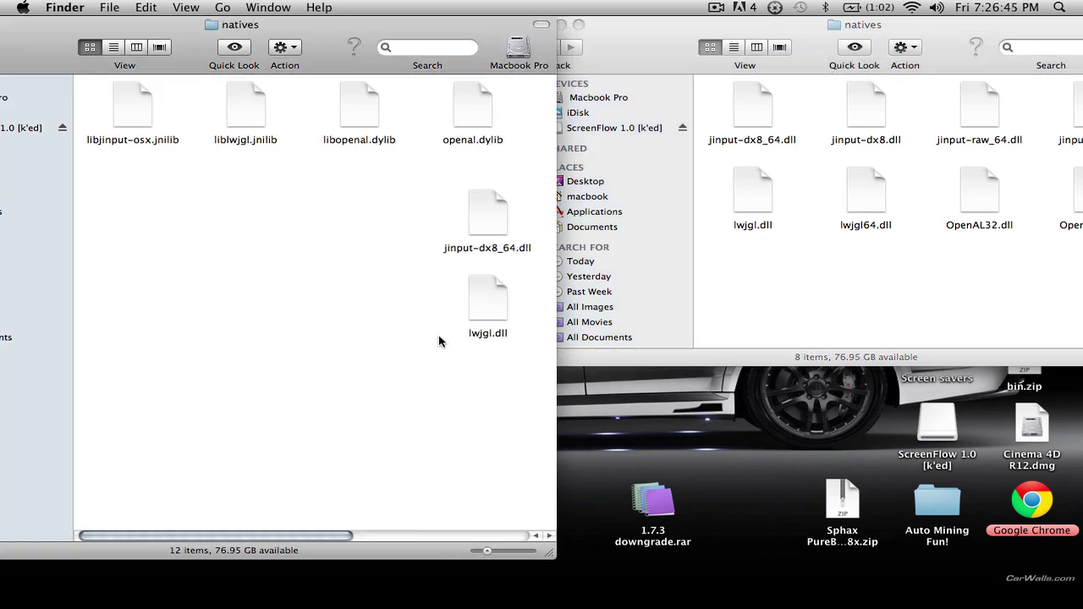
{"action": "scroll", "coordinate": [440, 339], "scroll_direction": "right", "scroll_amount": 5}
{"action": "scroll", "coordinate": [397, 373], "scroll_direction": "left", "scroll_amount": 5}
{"action": "scroll", "coordinate": [359, 407], "scroll_direction": "right", "scroll_amount": 5}
{"action": "scroll", "coordinate": [359, 400], "scroll_direction": "left", "scroll_amount": 5}
- Go back from the minecraft natives folder to Application Support and close both folder windows
{"action": "left_click_drag", "start_coordinate": [392, 21], "coordinate": [475, 20]}
{"action": "left_click", "coordinate": [12, 48]}
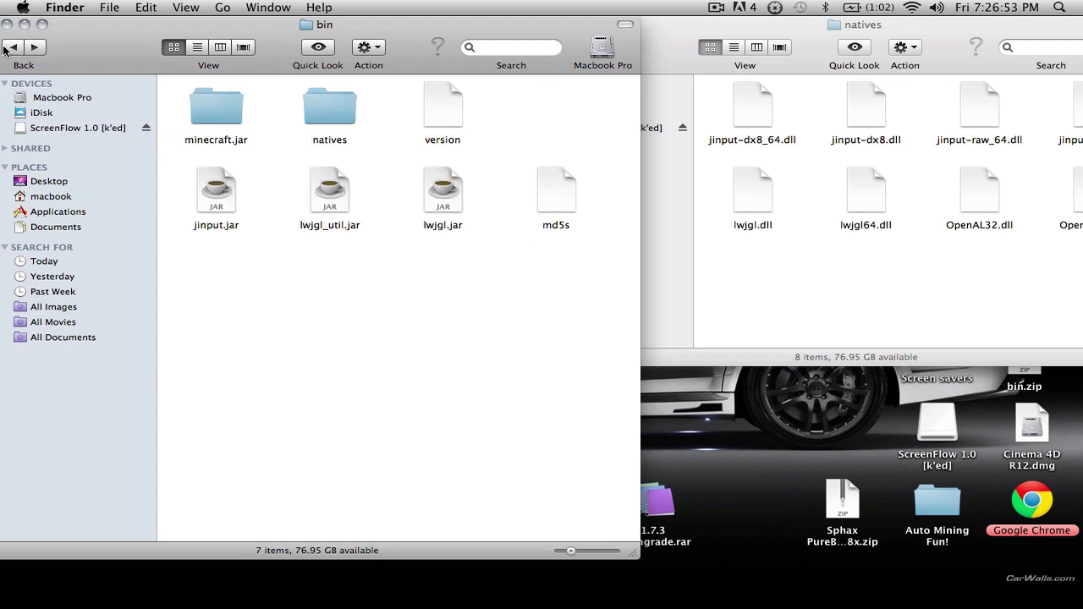
{"action": "left_click", "coordinate": [12, 47]}
{"action": "left_click_drag", "start_coordinate": [698, 34], "coordinate": [783, 65]}
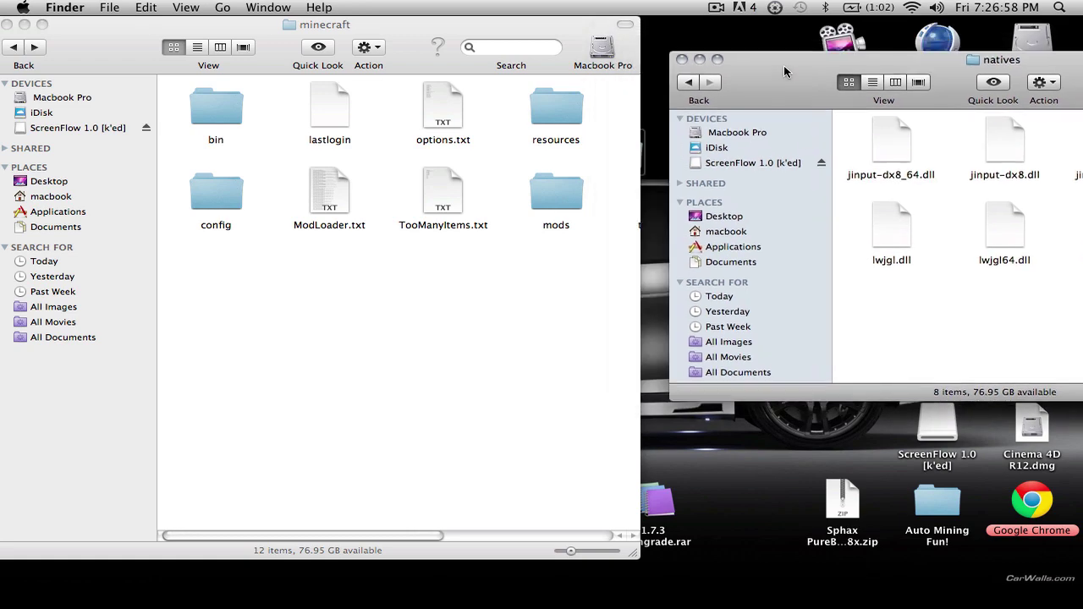
{"action": "left_click", "coordinate": [682, 60]}
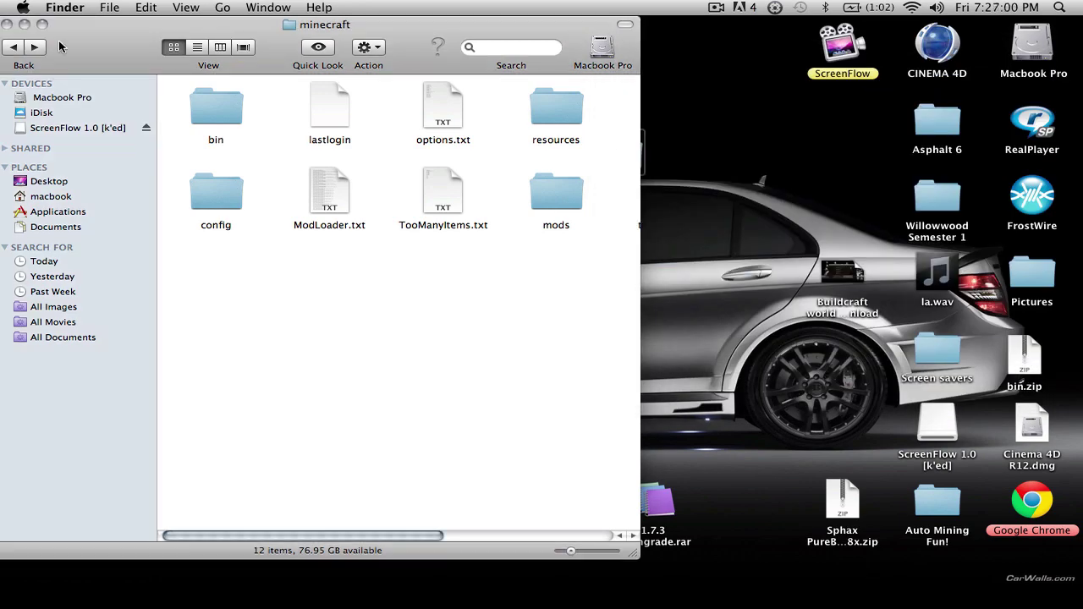
{"action": "left_click", "coordinate": [11, 47]}
{"action": "scroll", "coordinate": [472, 304], "scroll_direction": "up", "scroll_amount": 4}
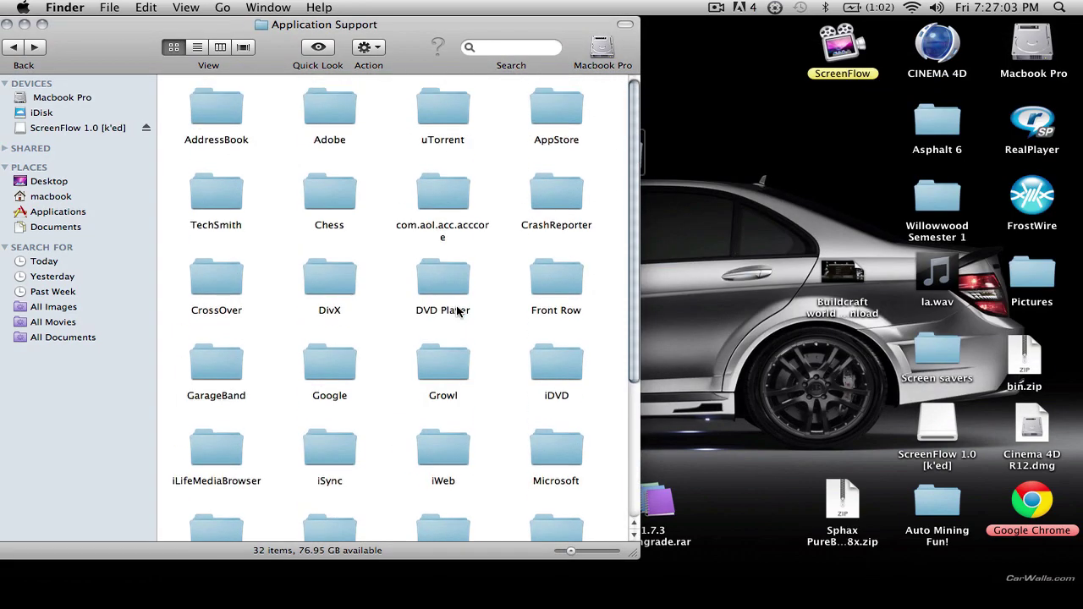
{"action": "left_click_drag", "start_coordinate": [635, 558], "coordinate": [1080, 606]}
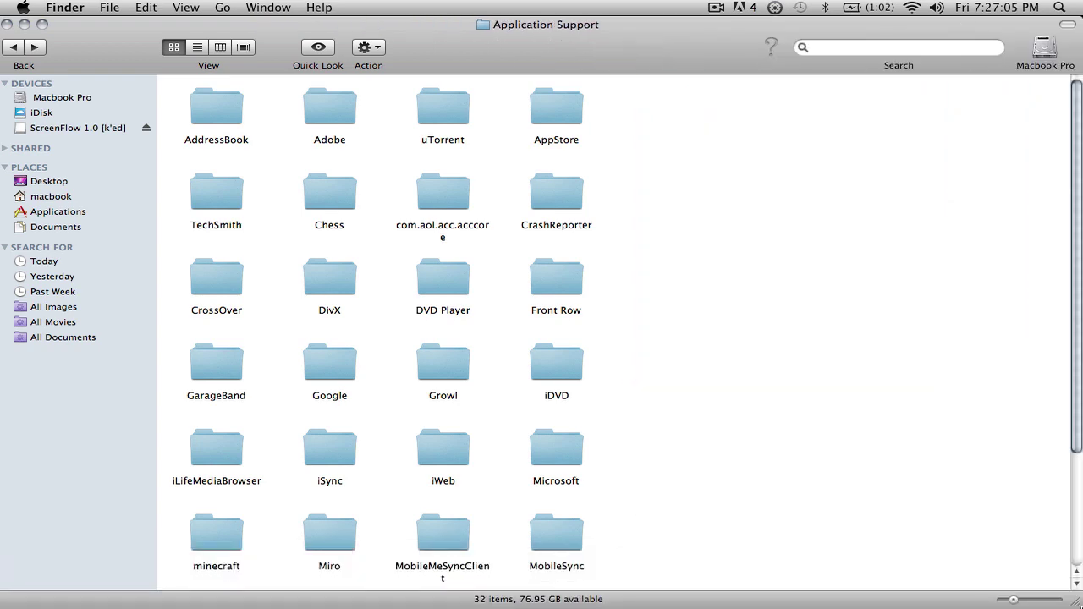
{"action": "left_click", "coordinate": [24, 26]}
- Look over the buildcraft-client zips and the ModLoader-1 and ModLoaderMp 1 folders on the desktop
{"action": "left_click", "coordinate": [81, 44]}
{"action": "left_click", "coordinate": [159, 48]}
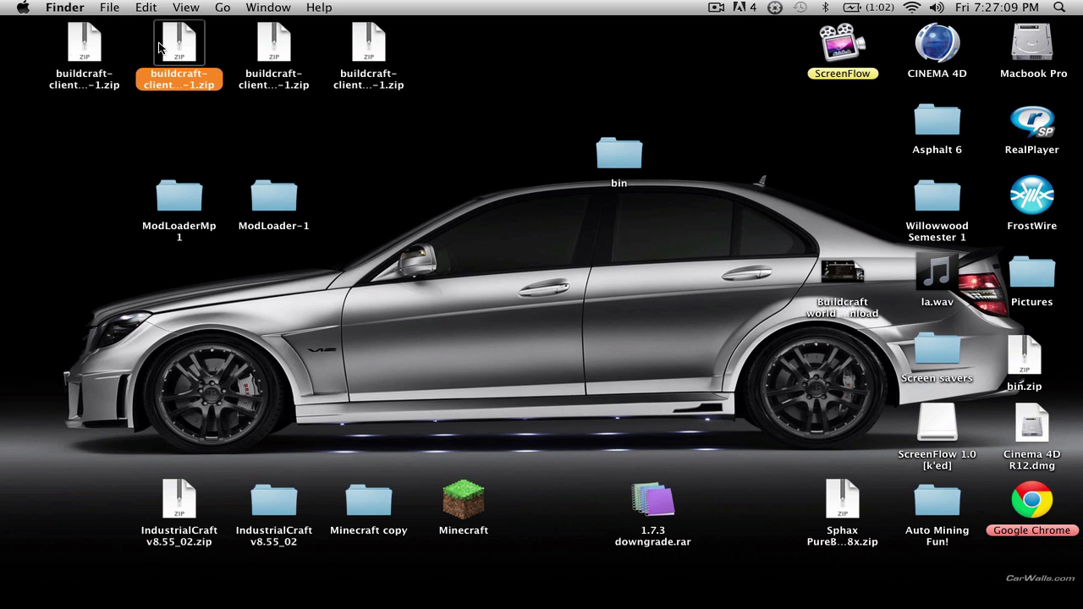
{"action": "left_click", "coordinate": [264, 46]}
{"action": "left_click", "coordinate": [354, 49]}
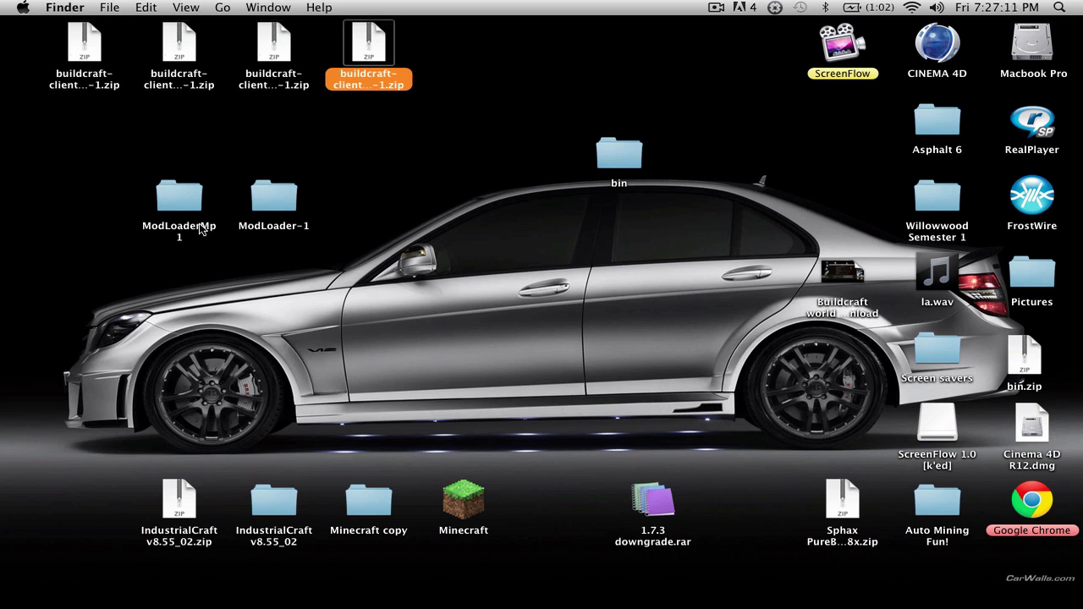
{"action": "left_click", "coordinate": [216, 190]}
{"action": "left_click", "coordinate": [200, 208]}
{"action": "left_click", "coordinate": [266, 208]}
{"action": "left_click", "coordinate": [186, 201]}
{"action": "left_click", "coordinate": [253, 200]}
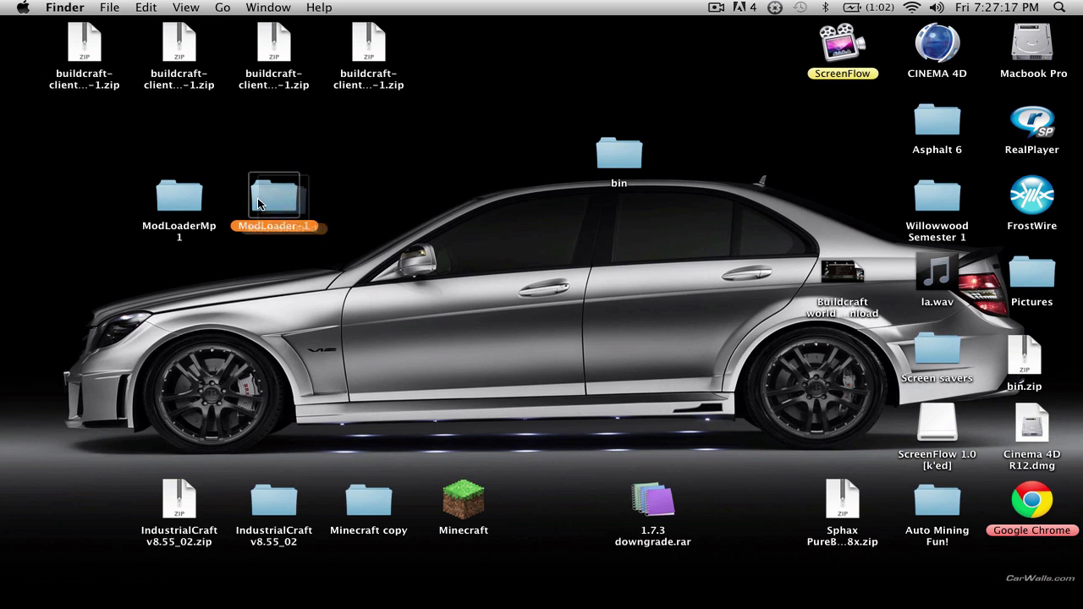
{"action": "left_click", "coordinate": [386, 187]}
- Open the ModLoader-1 folder and copy all 15 of its class files
{"action": "double_click", "coordinate": [276, 194]}
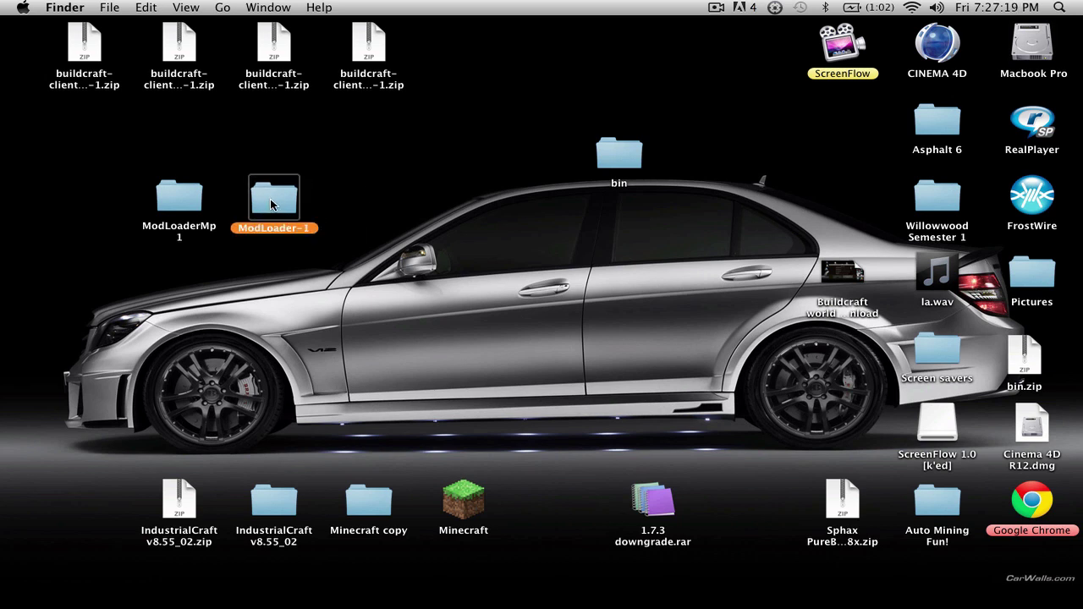
{"action": "scroll", "coordinate": [743, 181], "scroll_direction": "down", "scroll_amount": 1}
{"action": "left_click_drag", "start_coordinate": [802, 288], "coordinate": [443, 65]}
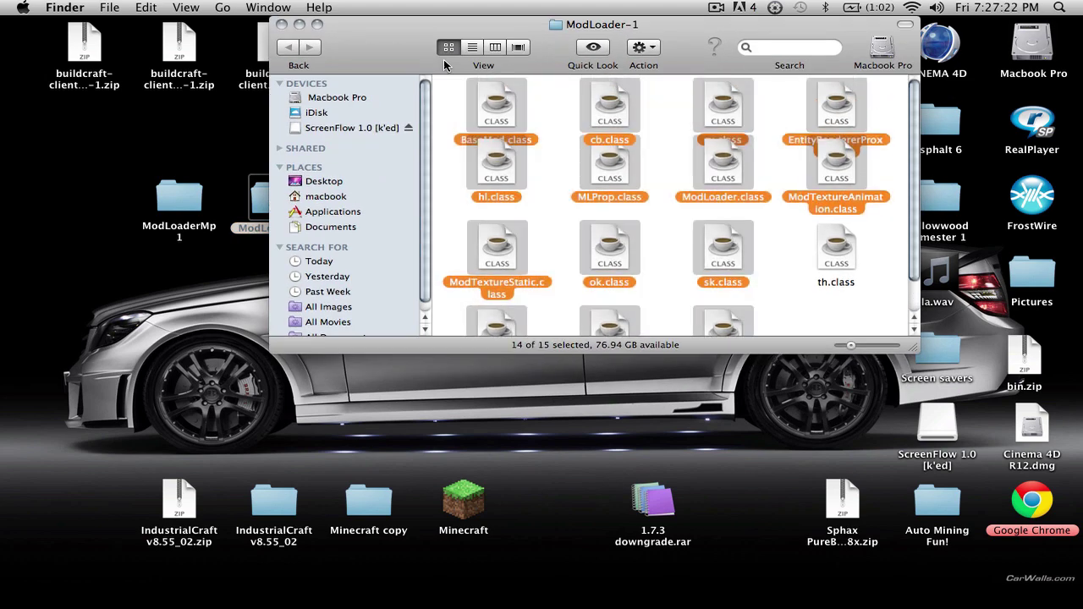
{"action": "left_click", "coordinate": [769, 194]}
{"action": "scroll", "coordinate": [808, 275], "scroll_direction": "up", "scroll_amount": 1}
{"action": "left_click_drag", "start_coordinate": [447, 114], "coordinate": [699, 269]}
{"action": "right_click", "coordinate": [724, 226]}
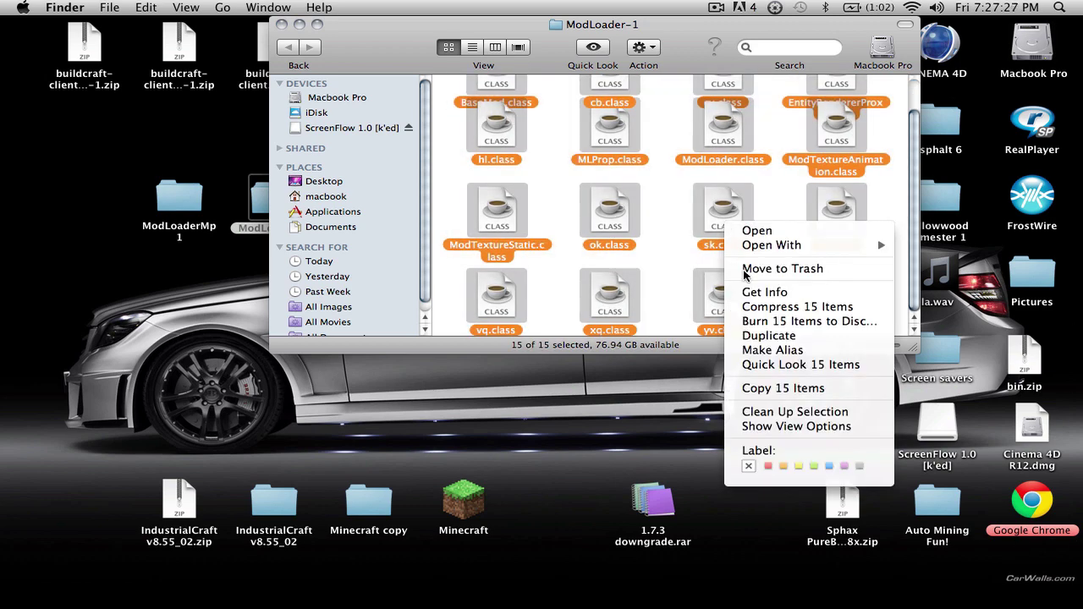
{"action": "left_click", "coordinate": [787, 387]}
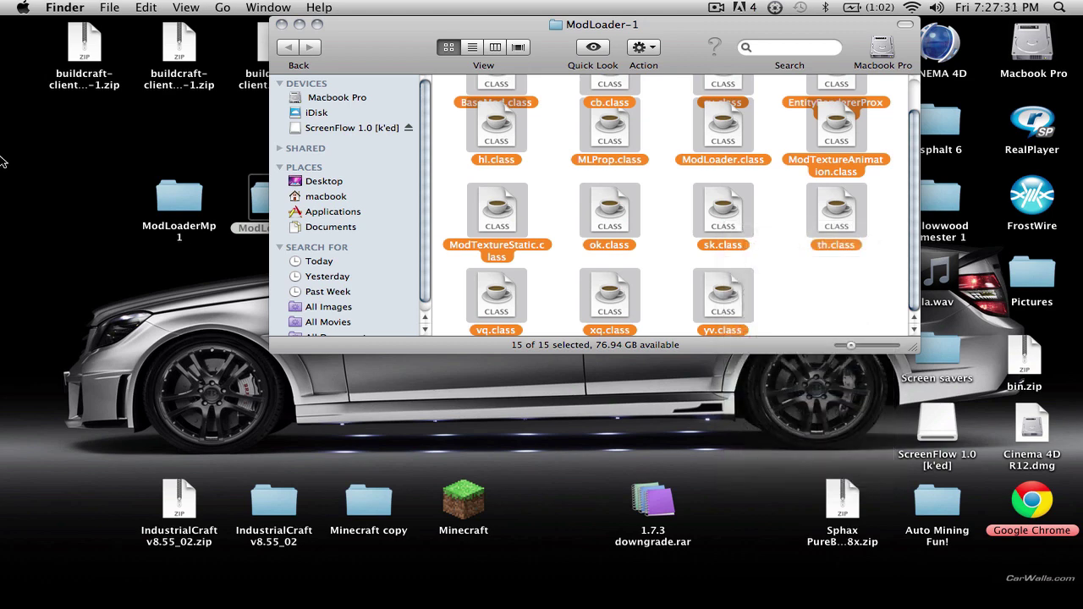
- Open a new Finder window and go to the bin folder in Library > Application Support > minecraft
{"action": "mouse_move", "coordinate": [3, 59]}
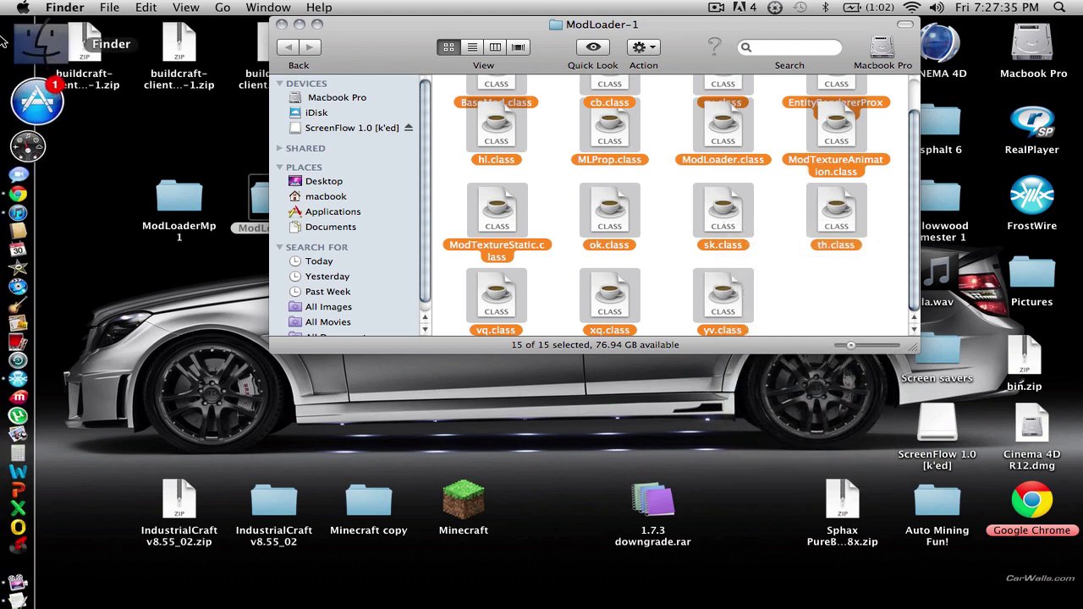
{"action": "left_click", "coordinate": [121, 6]}
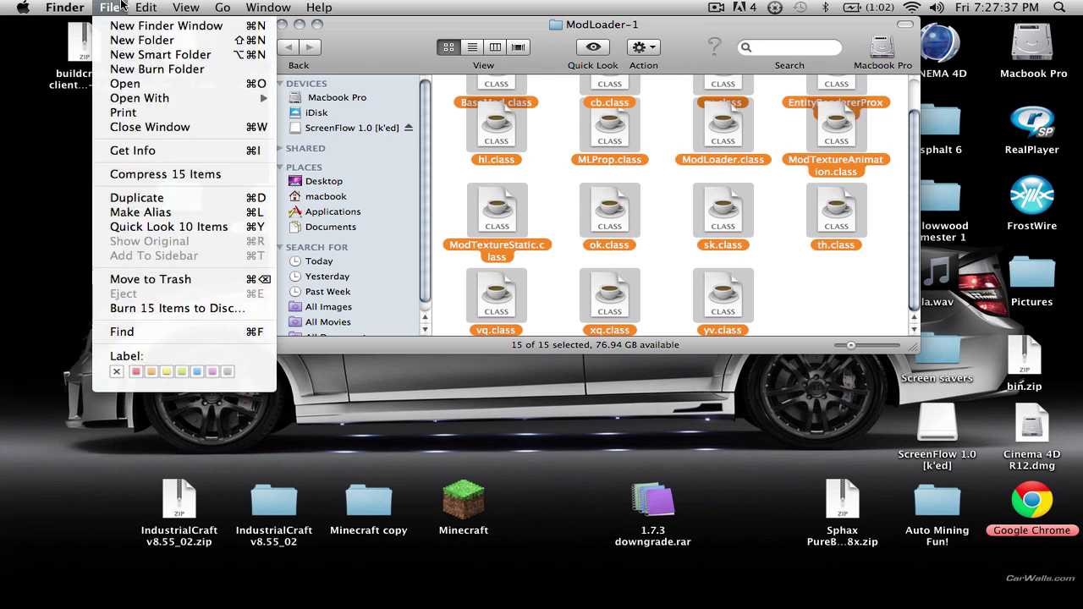
{"action": "left_click", "coordinate": [129, 37]}
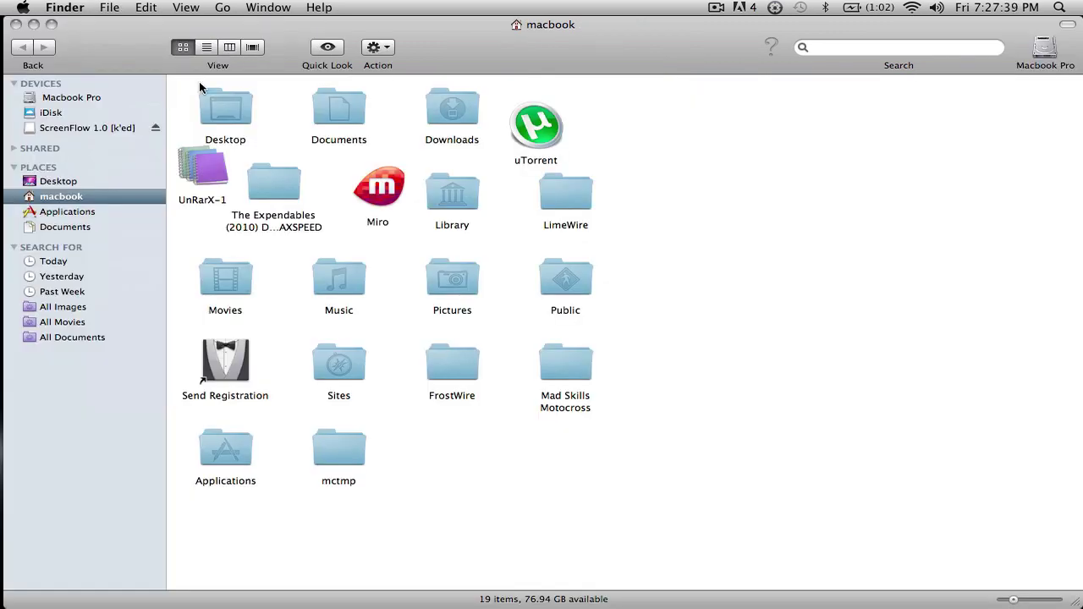
{"action": "double_click", "coordinate": [455, 188]}
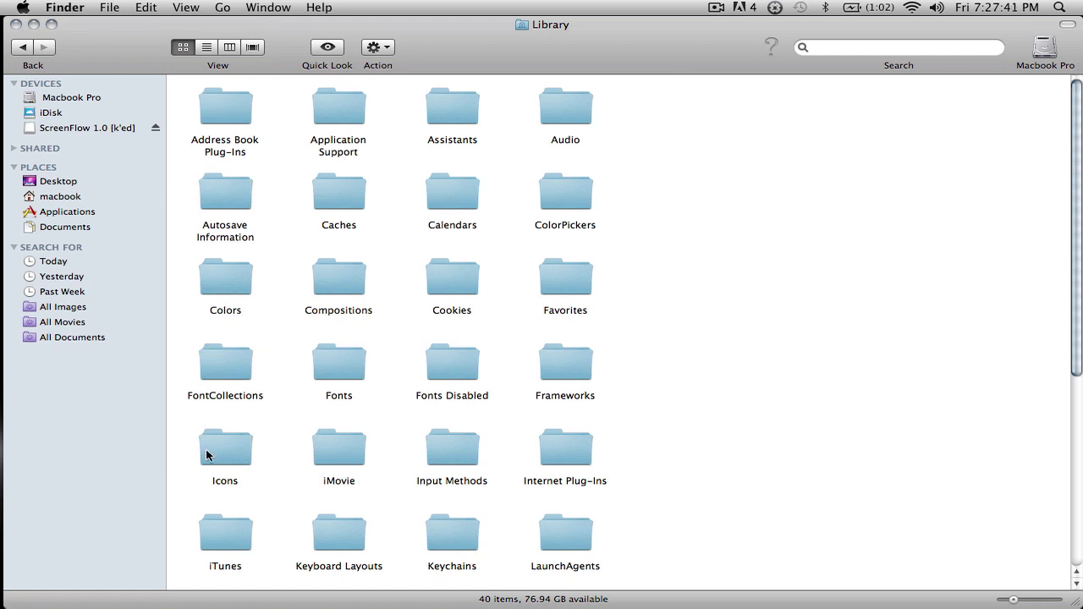
{"action": "double_click", "coordinate": [341, 125]}
{"action": "left_click", "coordinate": [236, 383]}
{"action": "double_click", "coordinate": [236, 383]}
{"action": "double_click", "coordinate": [251, 123]}
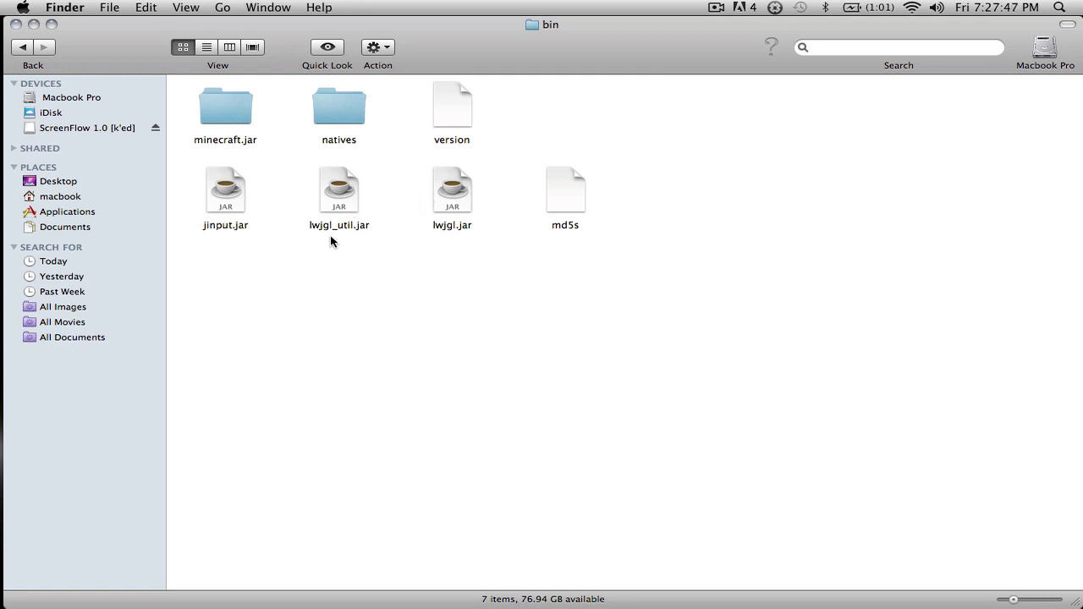
- View the available actions for minecraft.jar and the Open With applications for lwjgl.jar, including Archive Utility
{"action": "right_click", "coordinate": [226, 99]}
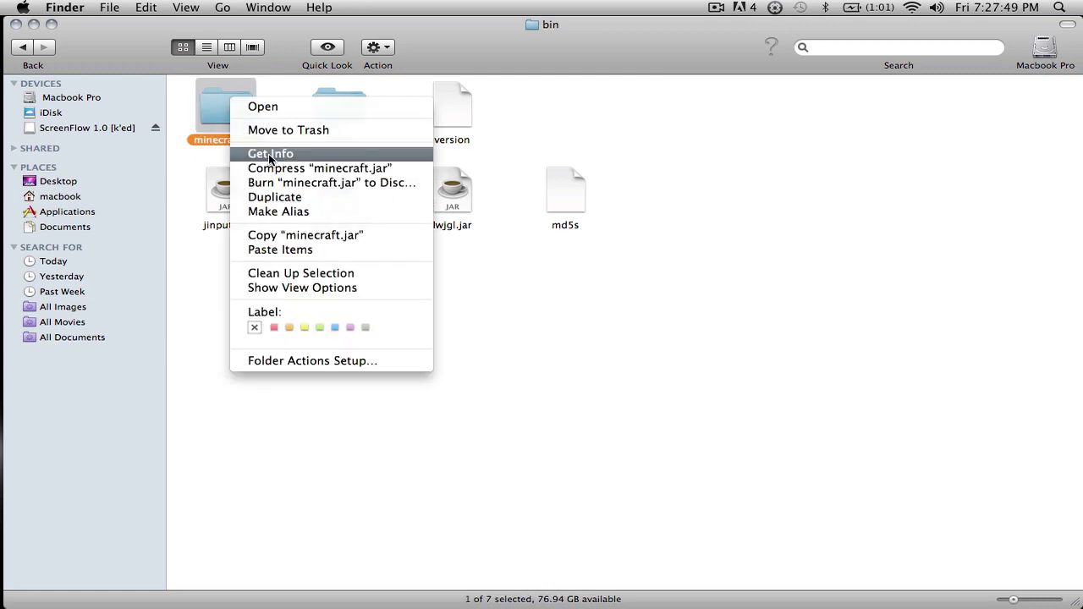
{"action": "left_click", "coordinate": [513, 356]}
{"action": "right_click", "coordinate": [450, 184]}
{"action": "mouse_move", "coordinate": [486, 203]}
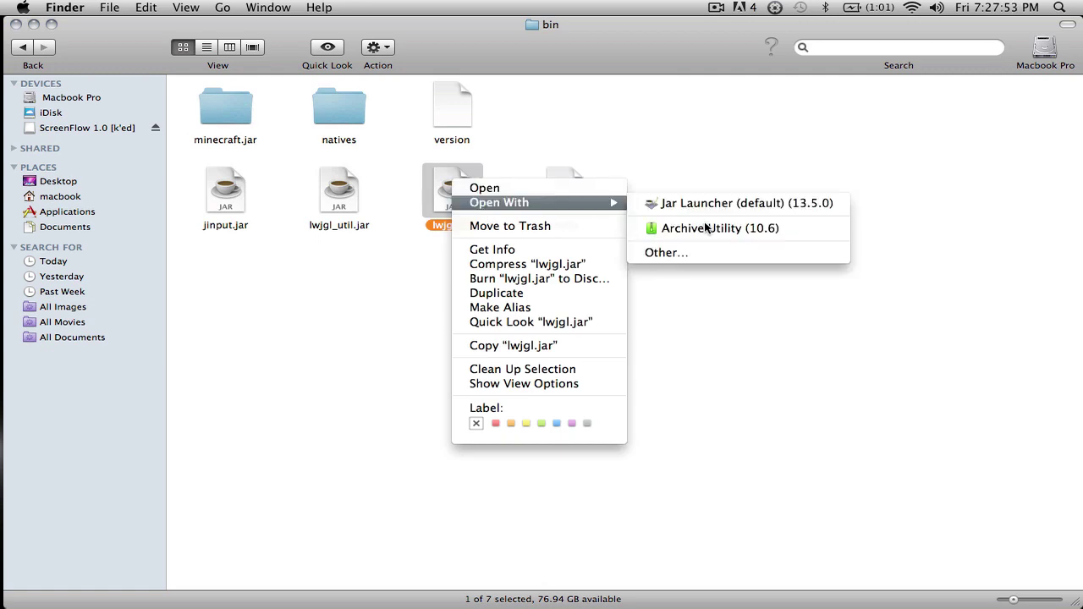
{"action": "left_click", "coordinate": [340, 355]}
- Check the file information of the minecraft.jar folder in bin and close the info window
{"action": "left_click", "coordinate": [230, 115]}
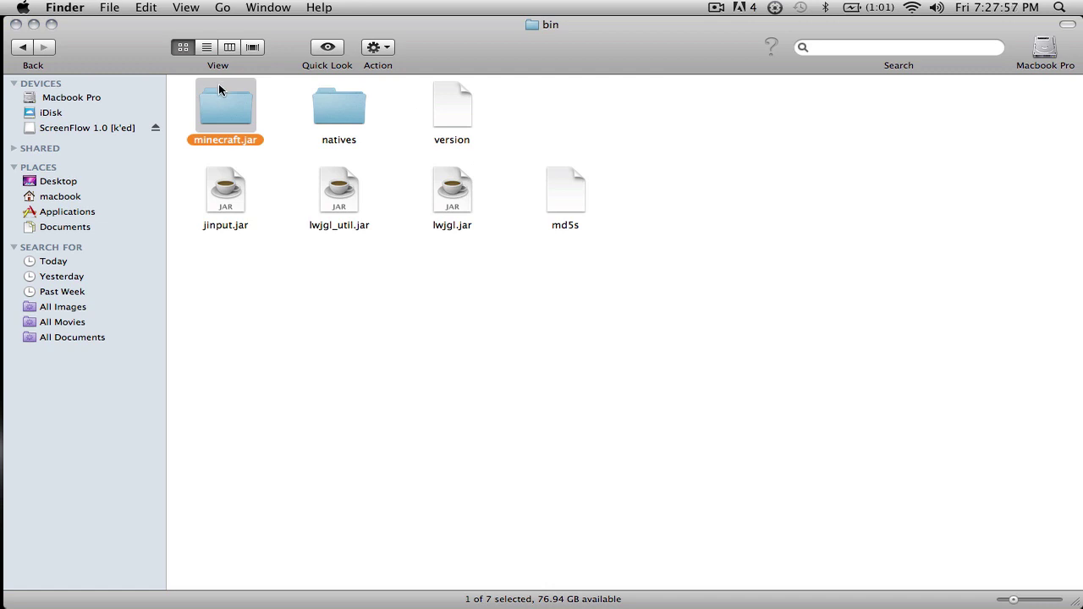
{"action": "right_click", "coordinate": [226, 94]}
{"action": "left_click", "coordinate": [292, 147]}
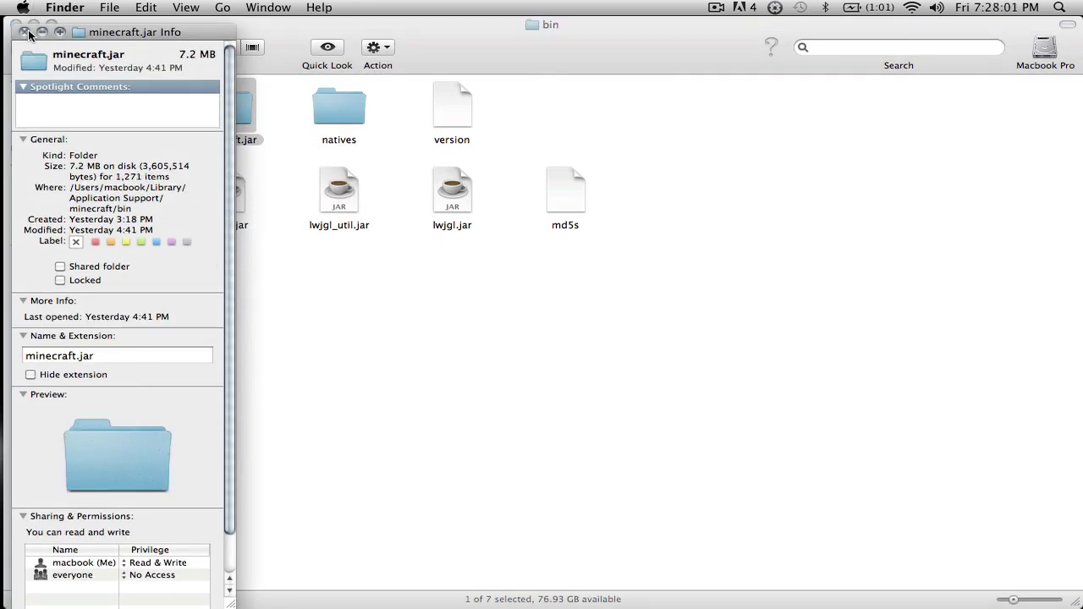
{"action": "left_click", "coordinate": [24, 32]}
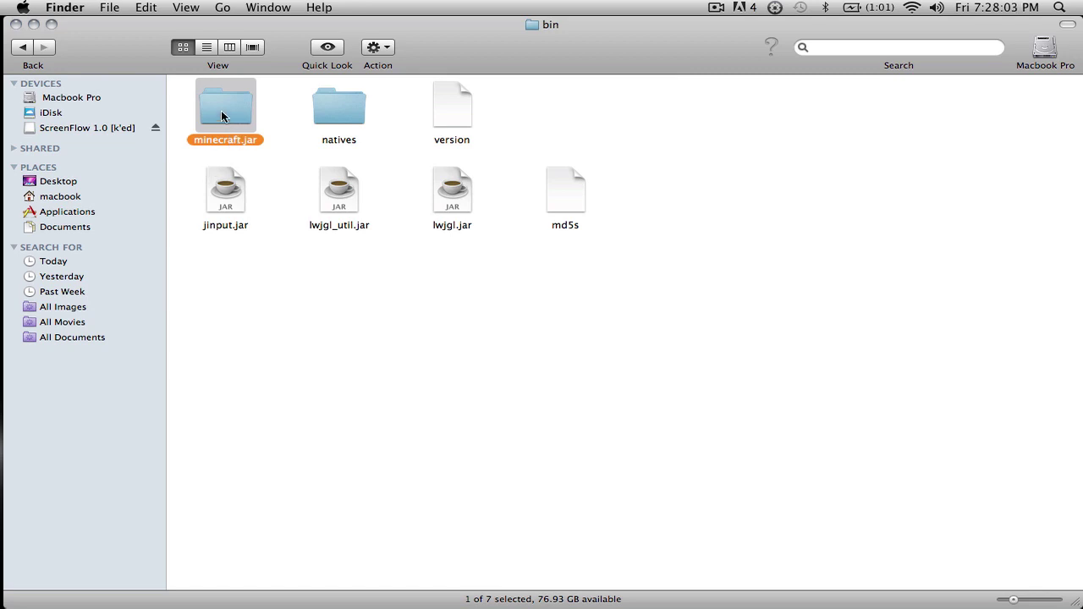
- Open the minecraft.jar folder, view the paste option among its class files without using it, and minimize the window
{"action": "double_click", "coordinate": [221, 112]}
{"action": "scroll", "coordinate": [221, 115], "scroll_direction": "down", "scroll_amount": 15}
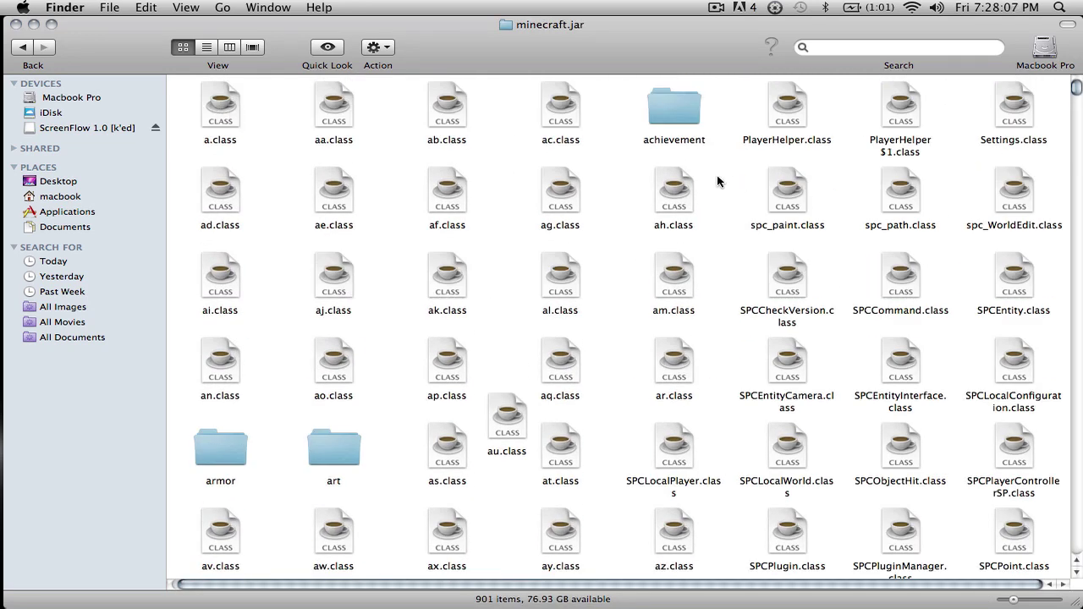
{"action": "right_click", "coordinate": [718, 181]}
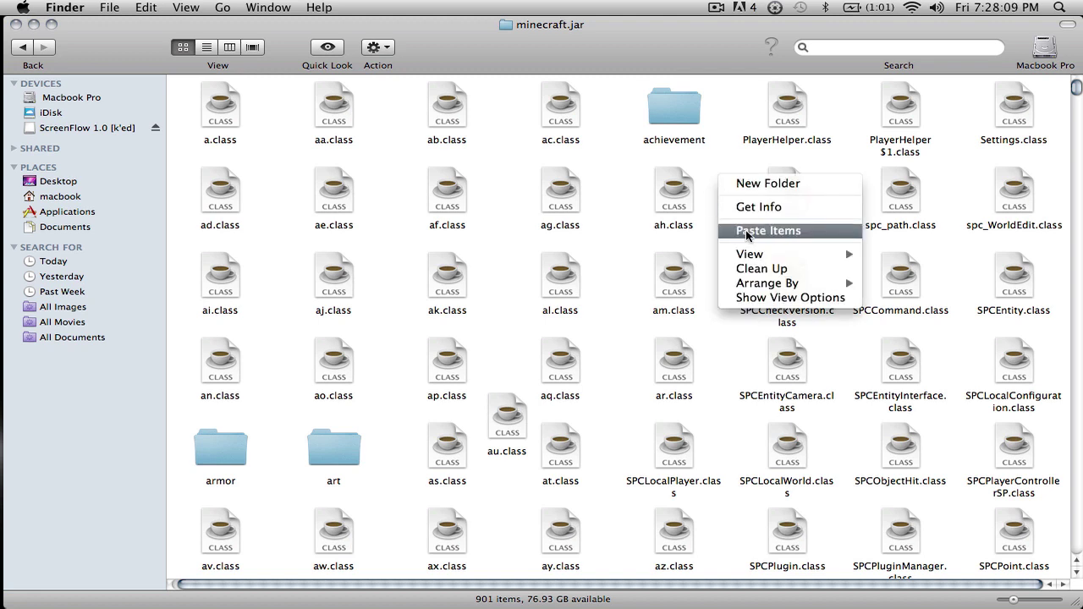
{"action": "left_click", "coordinate": [753, 143]}
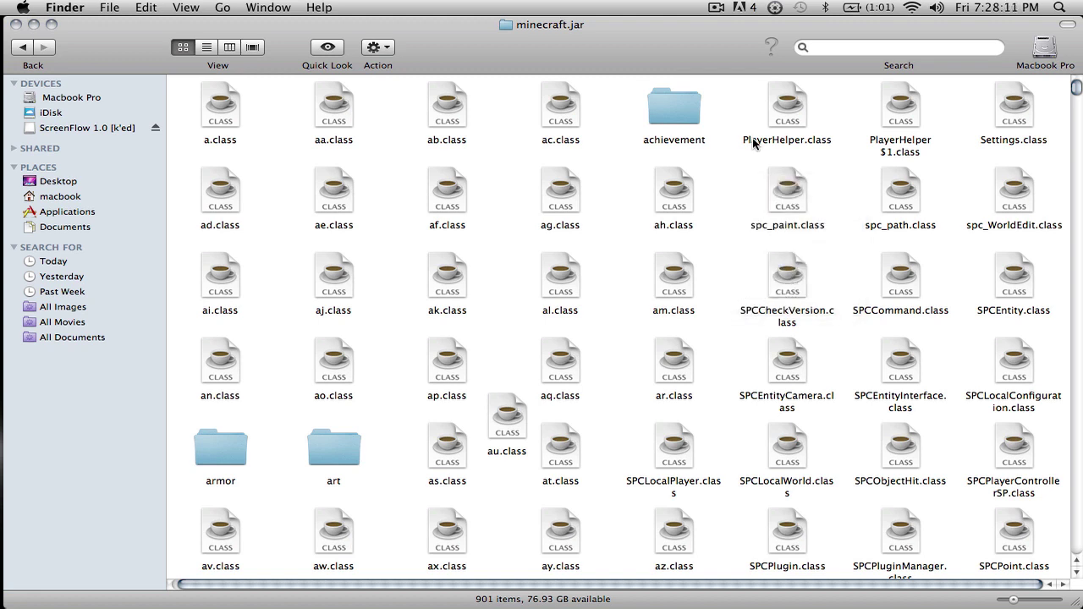
{"action": "left_click", "coordinate": [34, 25]}
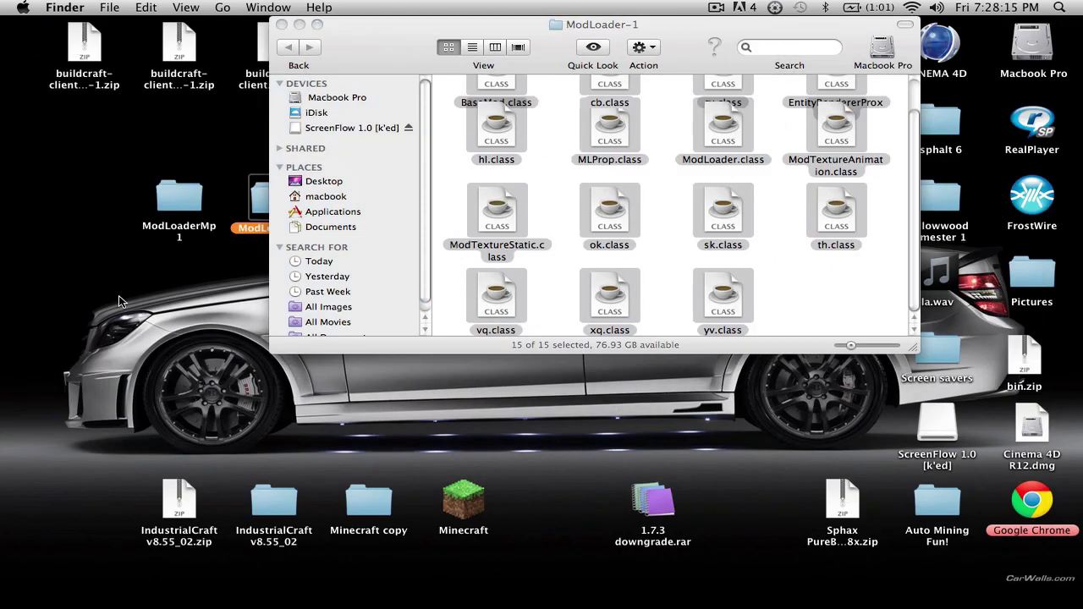
- Open the ModLoaderMp 1 folder on the desktop and copy all 8 of its class files
{"action": "double_click", "coordinate": [173, 202]}
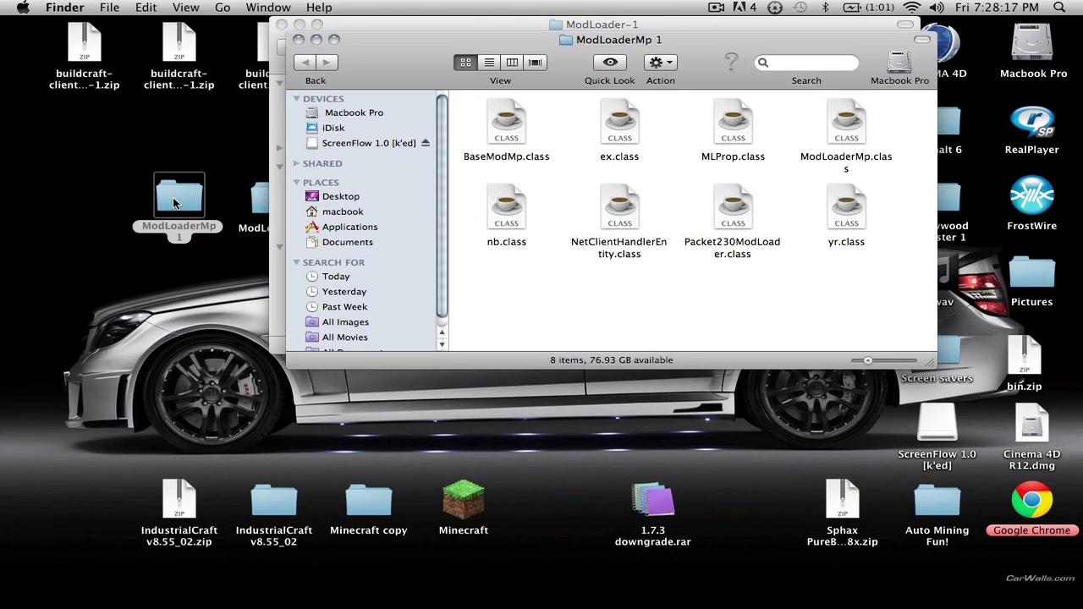
{"action": "left_click_drag", "start_coordinate": [892, 233], "coordinate": [425, 85]}
{"action": "right_click", "coordinate": [513, 133]}
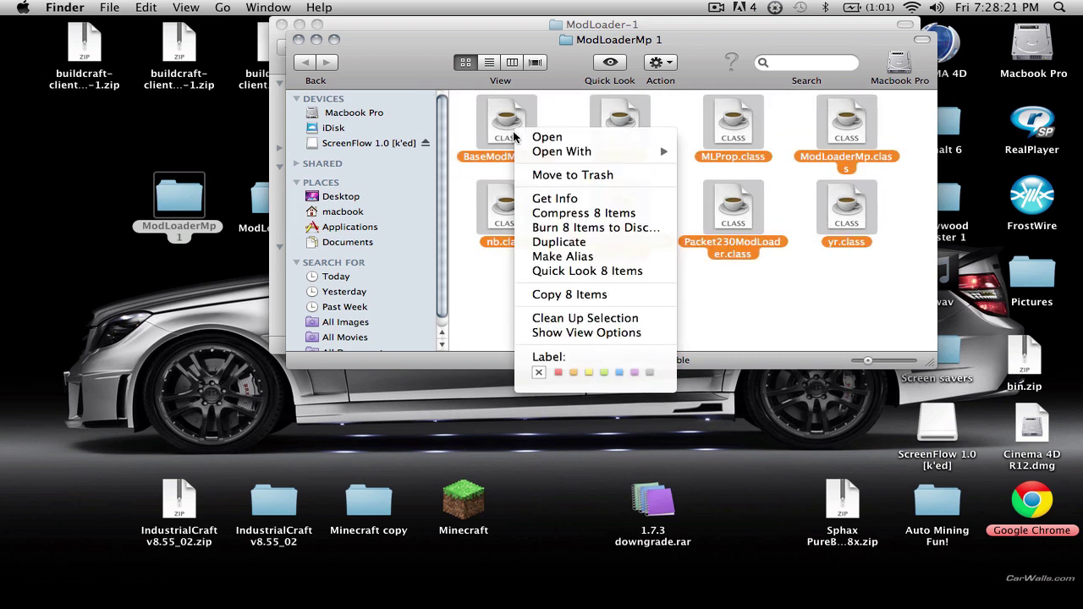
{"action": "left_click", "coordinate": [570, 293]}
- Bring back the minecraft.jar window, view its paste option without using it, and return to the bin folder
{"action": "mouse_move", "coordinate": [4, 72]}
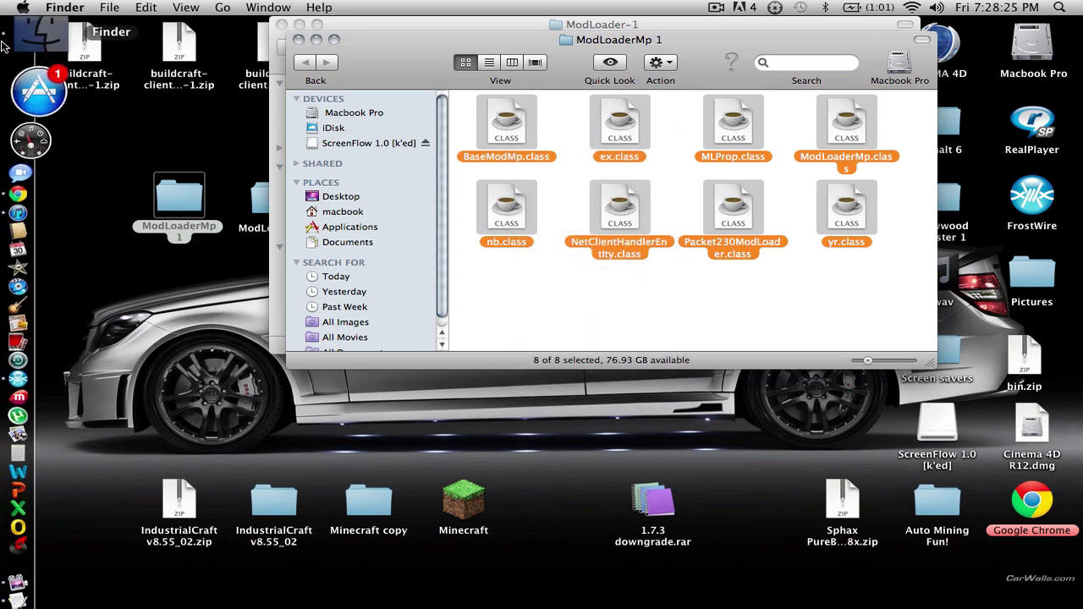
{"action": "right_click", "coordinate": [36, 35]}
{"action": "left_click", "coordinate": [161, 49]}
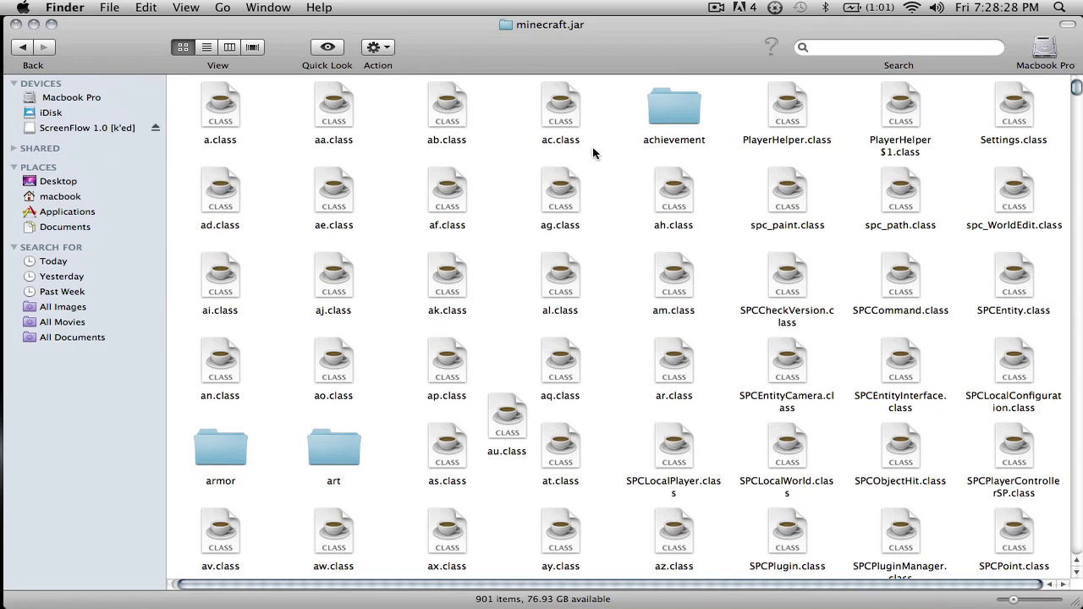
{"action": "right_click", "coordinate": [618, 156]}
{"action": "left_click", "coordinate": [620, 122]}
{"action": "left_click", "coordinate": [28, 46]}
- Put away the open Finder windows and move the ModLoaderMp 1 and ModLoader-1 folders to the lower part of the desktop
{"action": "left_click_drag", "start_coordinate": [126, 32], "coordinate": [132, 192]}
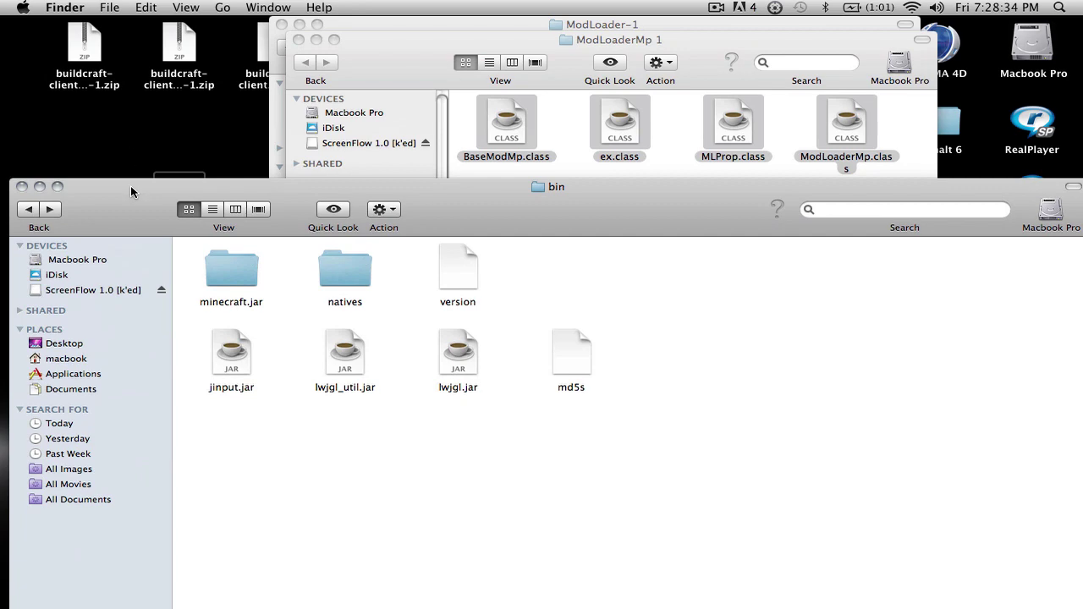
{"action": "left_click", "coordinate": [298, 39]}
{"action": "left_click", "coordinate": [282, 25]}
{"action": "left_click", "coordinate": [282, 26]}
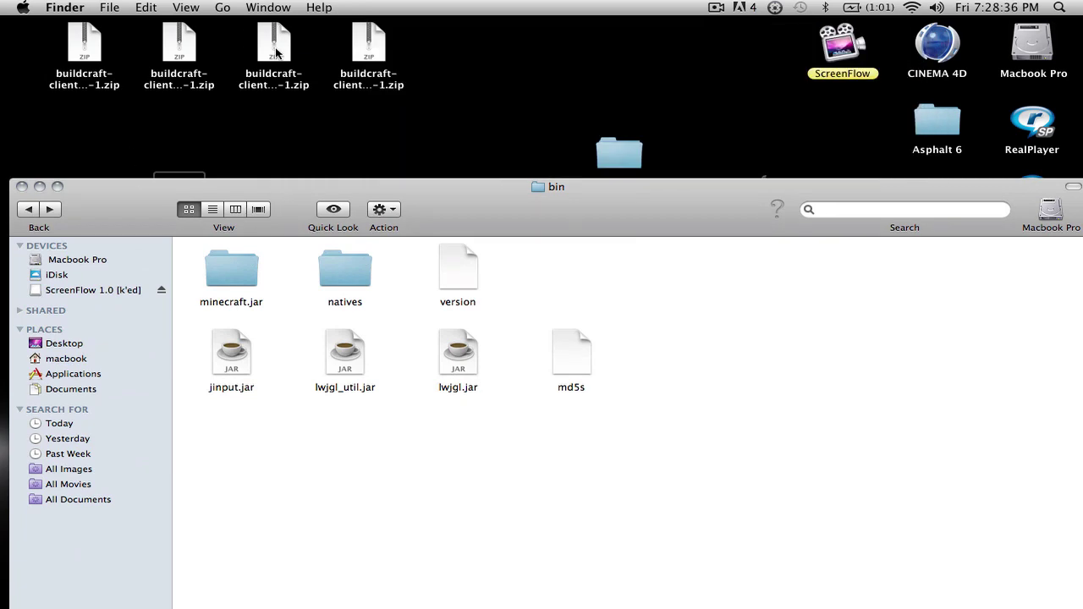
{"action": "left_click", "coordinate": [40, 186]}
{"action": "left_click_drag", "start_coordinate": [155, 211], "coordinate": [739, 513]}
{"action": "left_click_drag", "start_coordinate": [274, 201], "coordinate": [741, 448]}
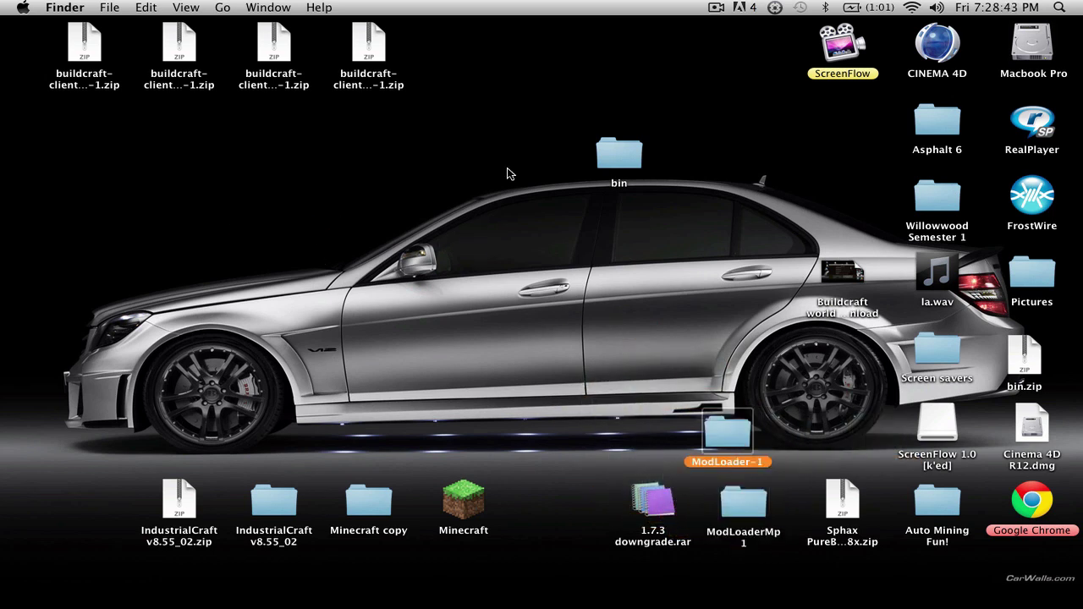
- Extract the four buildcraft-client zips and line up the extracted core, transport, builders and factory folders beneath them on the desktop
{"action": "left_click", "coordinate": [100, 44]}
{"action": "double_click", "coordinate": [100, 44]}
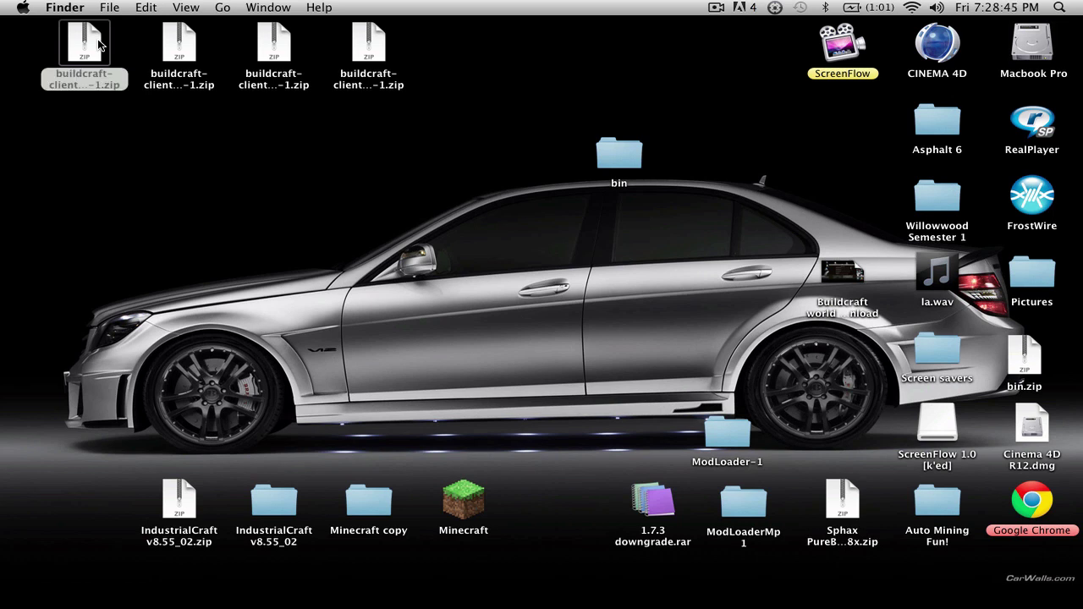
{"action": "left_click_drag", "start_coordinate": [98, 44], "coordinate": [117, 218]}
{"action": "left_click", "coordinate": [182, 51]}
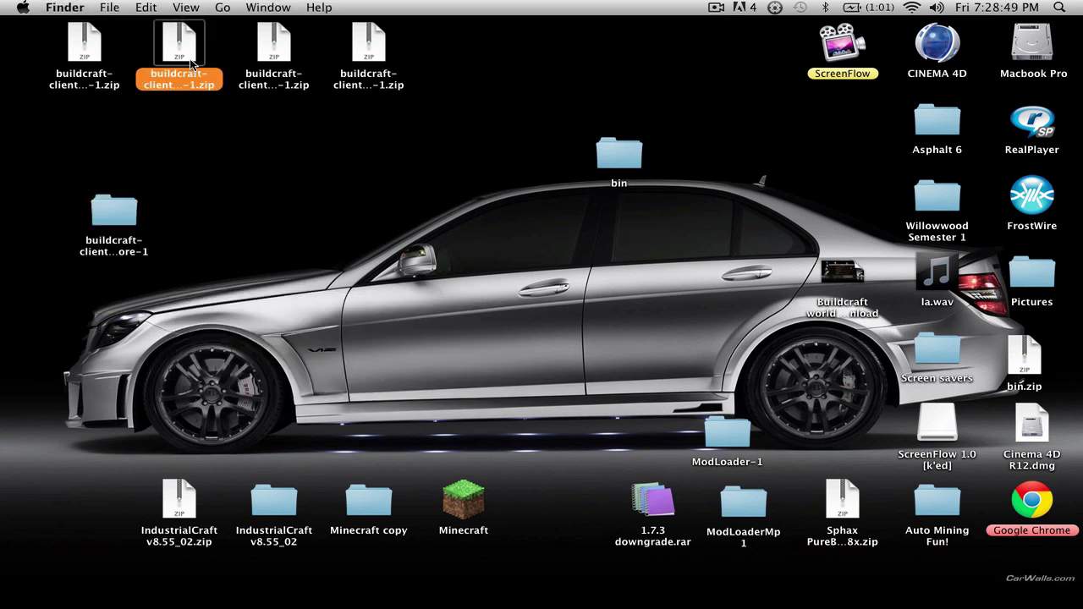
{"action": "left_click_drag", "start_coordinate": [198, 61], "coordinate": [238, 209]}
{"action": "double_click", "coordinate": [275, 49]}
{"action": "left_click_drag", "start_coordinate": [296, 55], "coordinate": [354, 208]}
{"action": "double_click", "coordinate": [368, 51]}
{"action": "left_click_drag", "start_coordinate": [368, 58], "coordinate": [445, 209]}
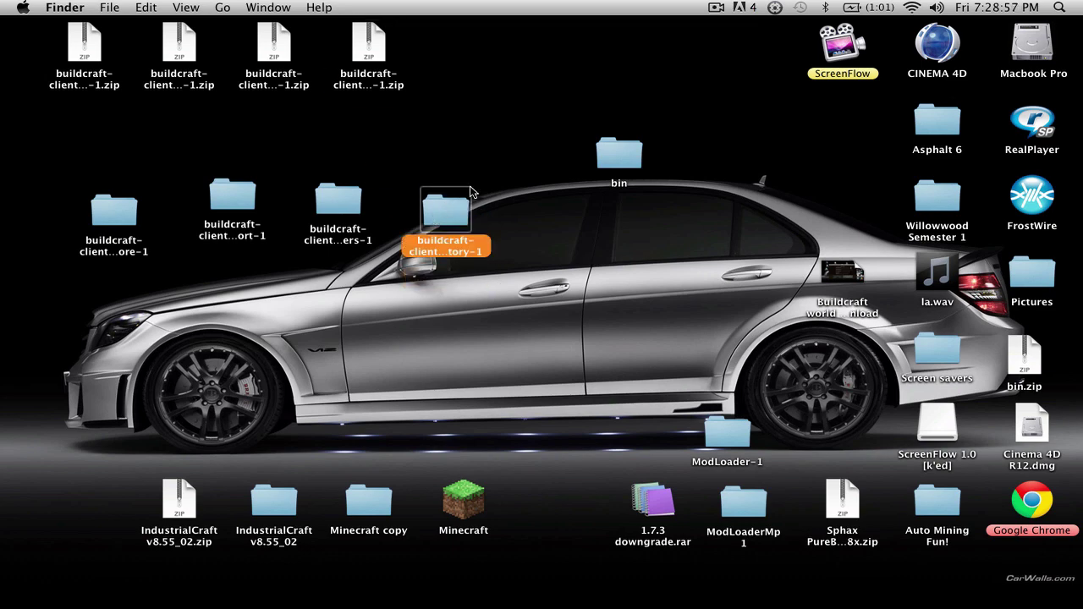
- Go to the minecraft folder in Application Support, look at the contents of its mods folder, and return to minecraft
{"action": "mouse_move", "coordinate": [2, 88]}
{"action": "left_click", "coordinate": [19, 33]}
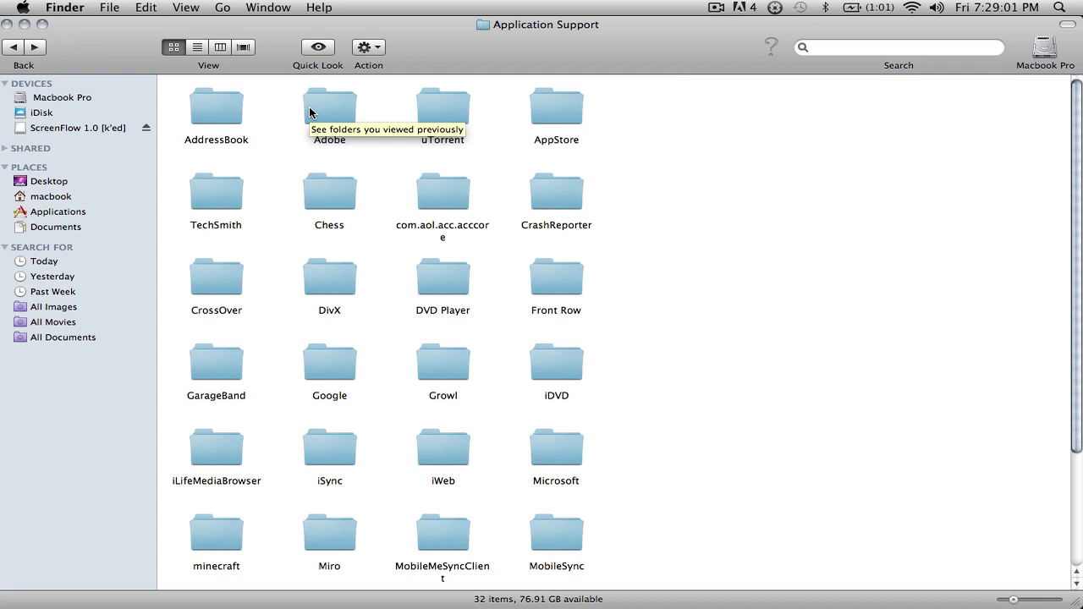
{"action": "double_click", "coordinate": [210, 541]}
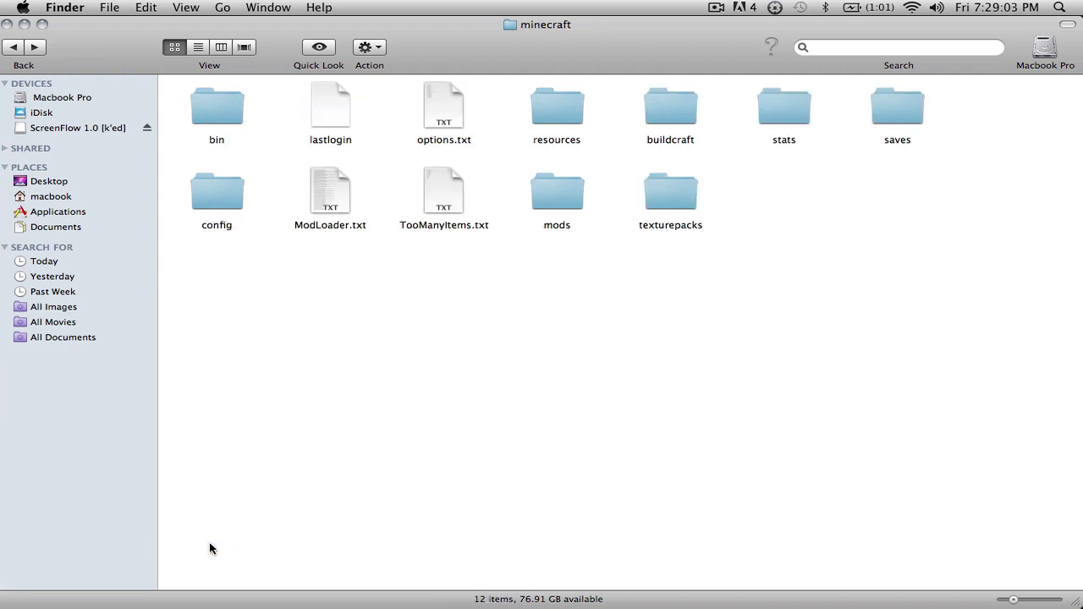
{"action": "double_click", "coordinate": [548, 196]}
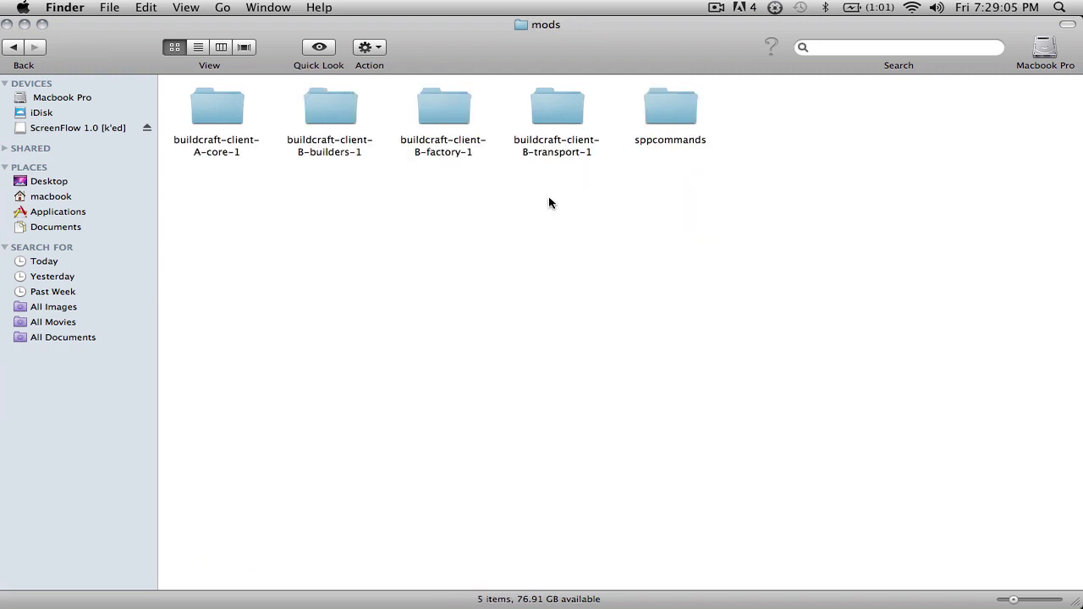
{"action": "left_click", "coordinate": [7, 58]}
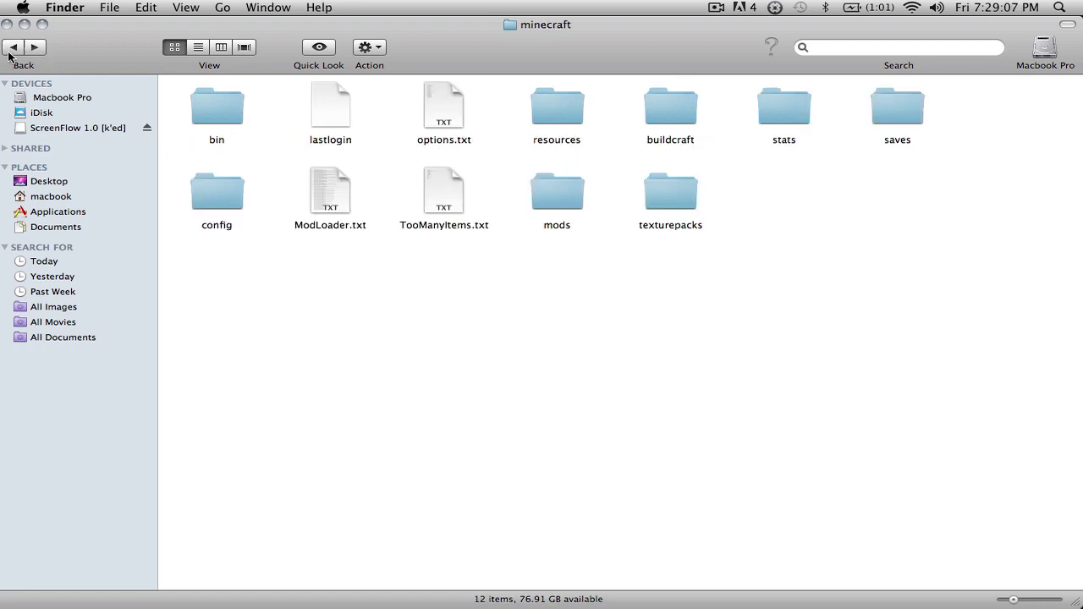
- Move the mods folder aside in the minecraft folder and create a new folder named Mods 1 in its place
{"action": "left_click_drag", "start_coordinate": [567, 222], "coordinate": [618, 475]}
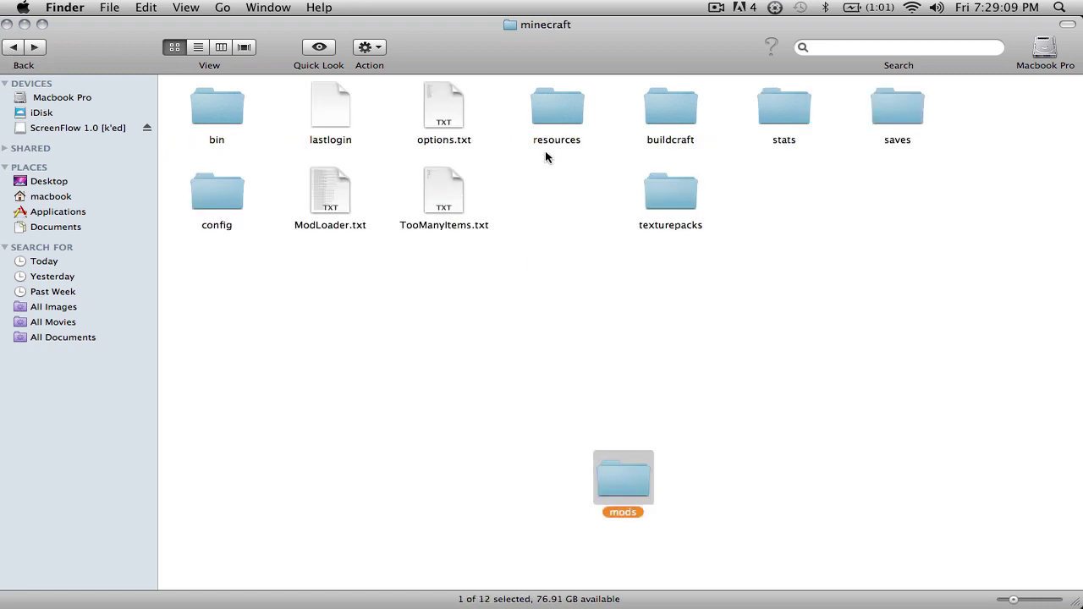
{"action": "right_click", "coordinate": [556, 188]}
{"action": "mouse_move", "coordinate": [615, 266]}
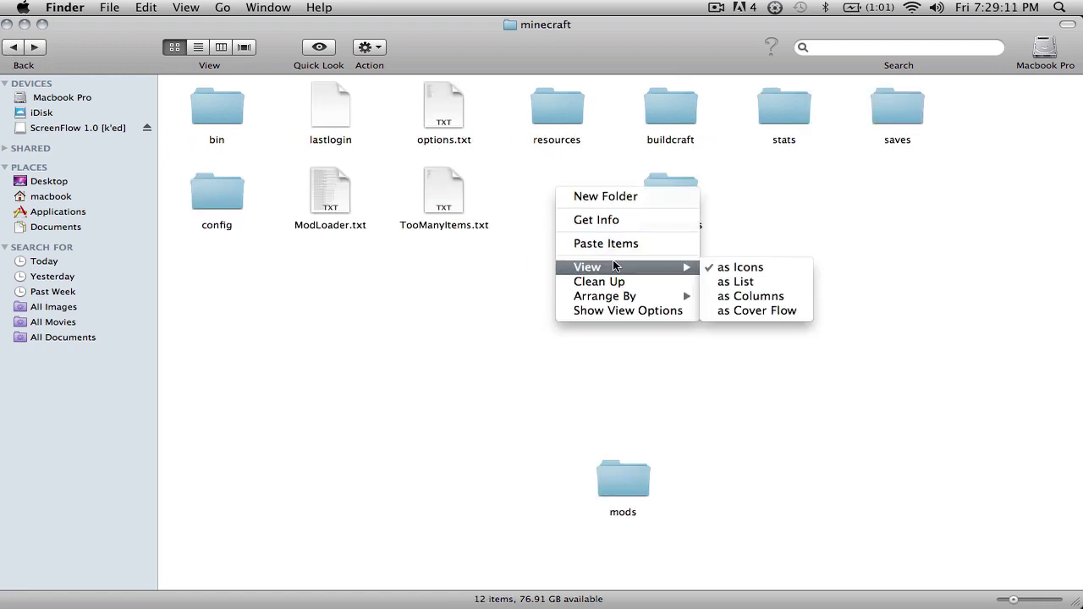
{"action": "left_click", "coordinate": [621, 197]}
{"action": "type", "text": "Mods 1"}
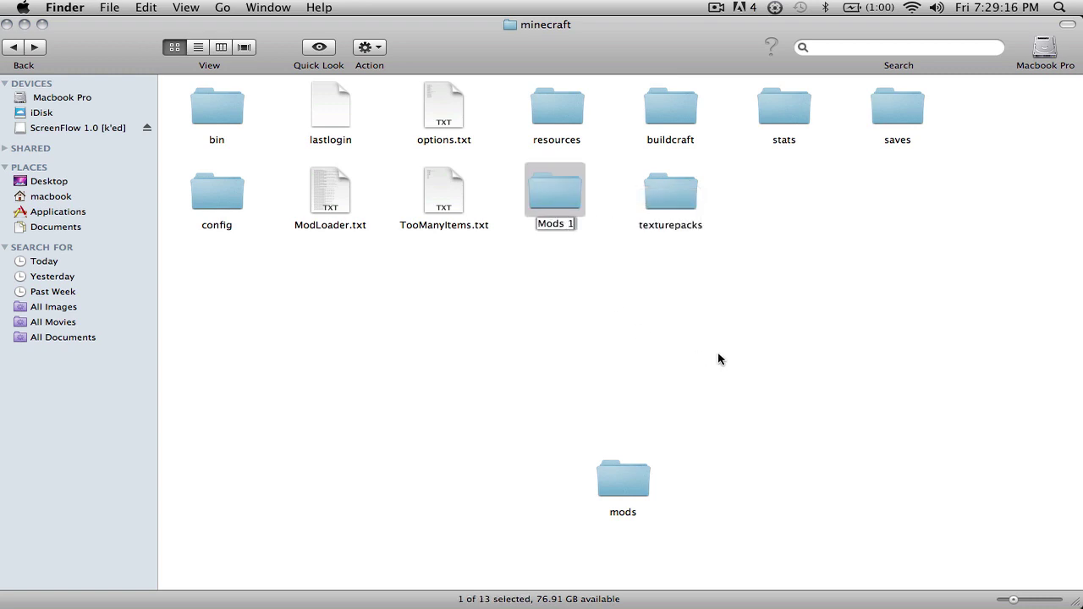
{"action": "key", "text": "Return"}
{"action": "left_click", "coordinate": [719, 358]}
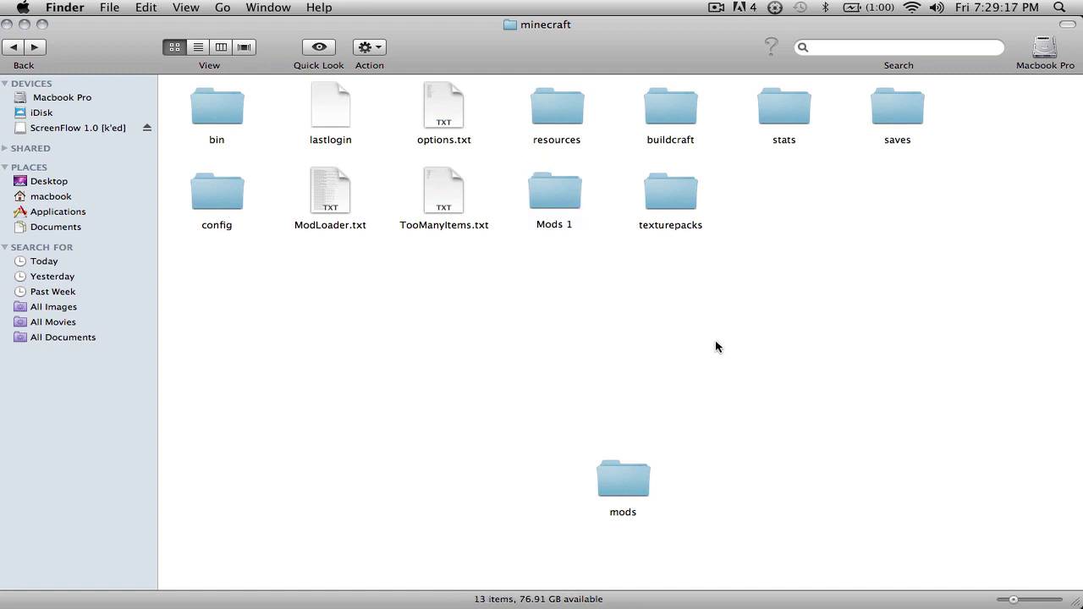
- Move the four extracted buildcraft-client folders from the desktop into the Mods 1 folder
{"action": "double_click", "coordinate": [568, 195]}
{"action": "left_click_drag", "start_coordinate": [610, 34], "coordinate": [595, 386]}
{"action": "left_click_drag", "start_coordinate": [518, 203], "coordinate": [329, 503]}
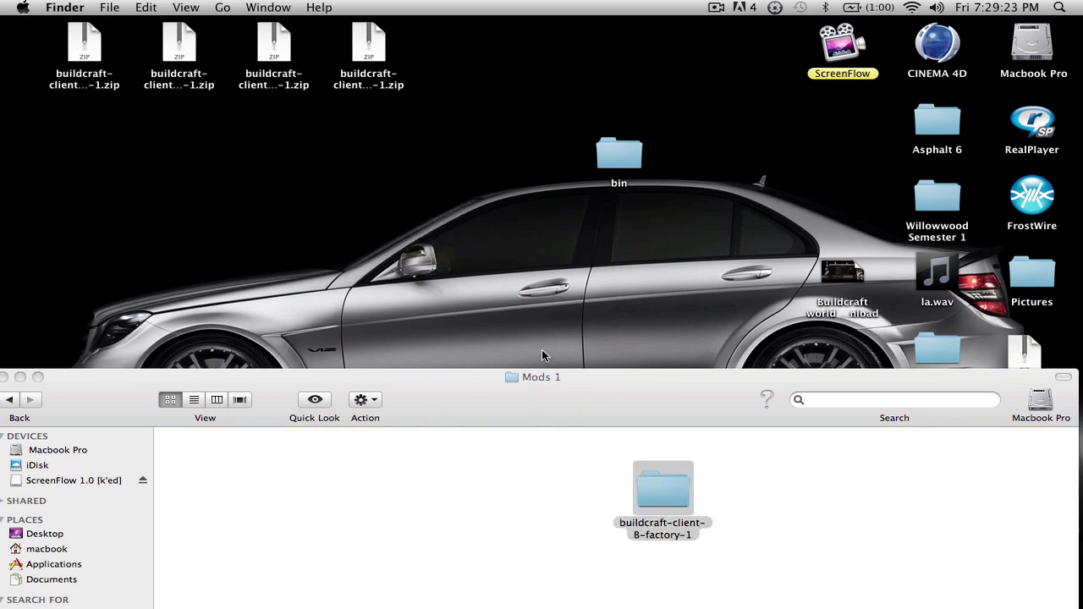
{"action": "left_click_drag", "start_coordinate": [522, 394], "coordinate": [600, 100]}
- Move the Mods 1 folder to the Trash and put the mods folder back in its former place on the icon grid
{"action": "left_click", "coordinate": [86, 99]}
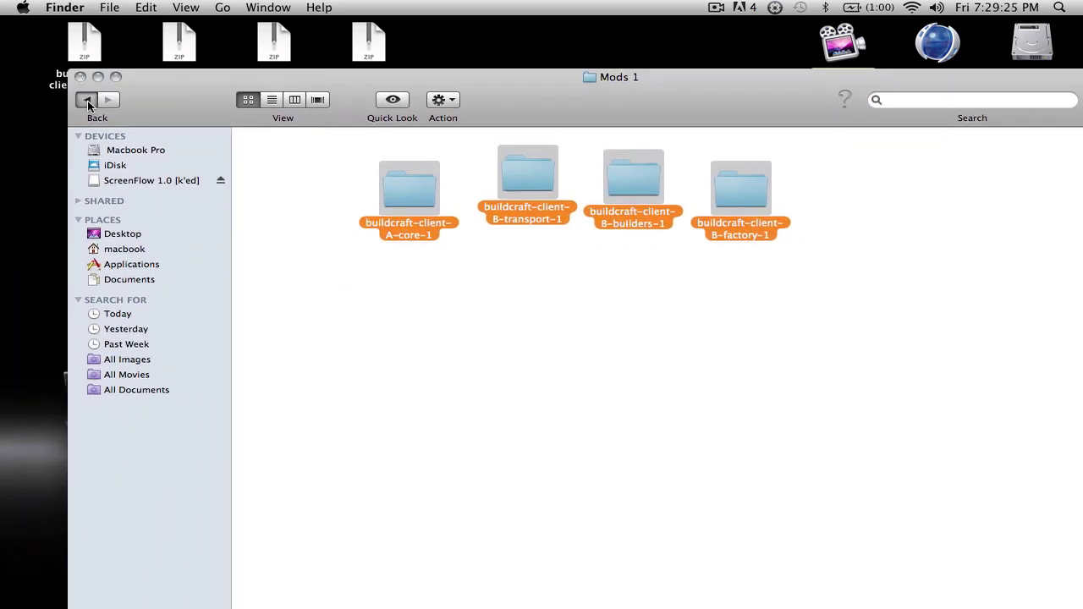
{"action": "right_click", "coordinate": [632, 243]}
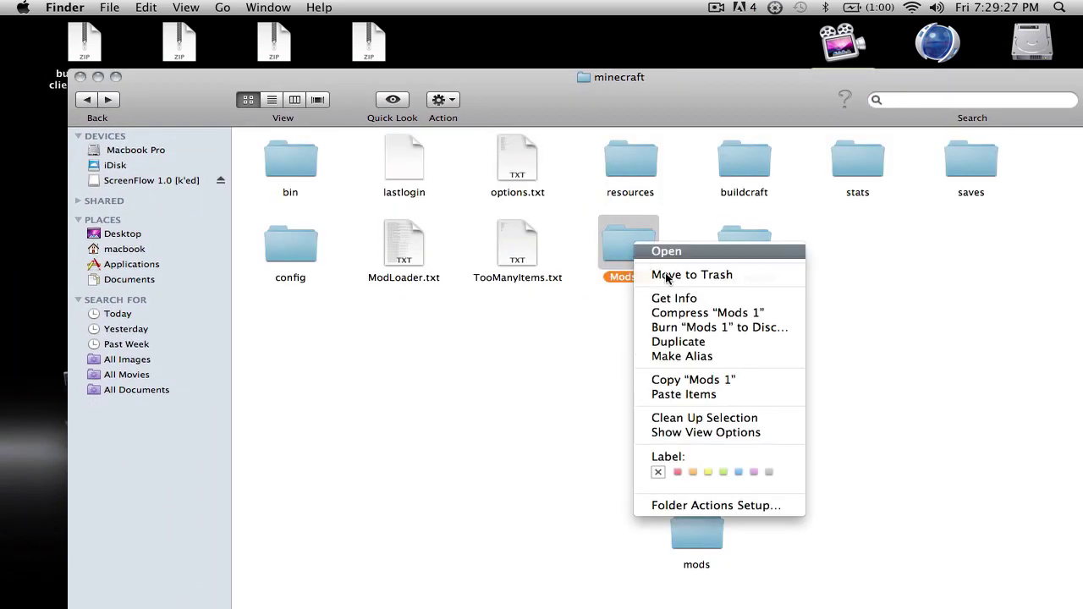
{"action": "left_click", "coordinate": [691, 275]}
{"action": "left_click_drag", "start_coordinate": [711, 539], "coordinate": [643, 252]}
{"action": "right_click", "coordinate": [643, 379]}
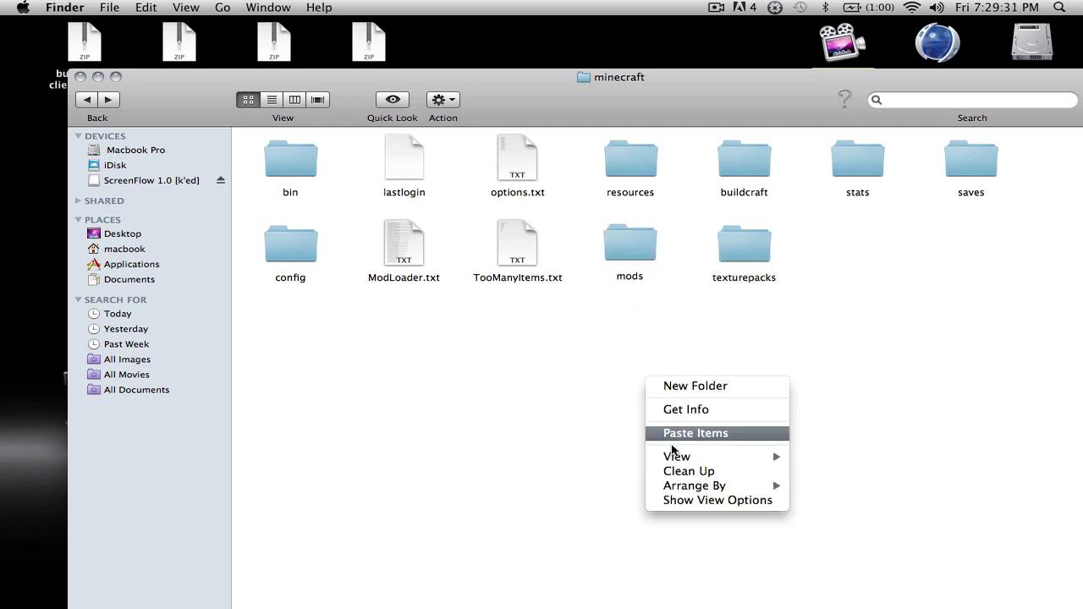
{"action": "left_click", "coordinate": [660, 474]}
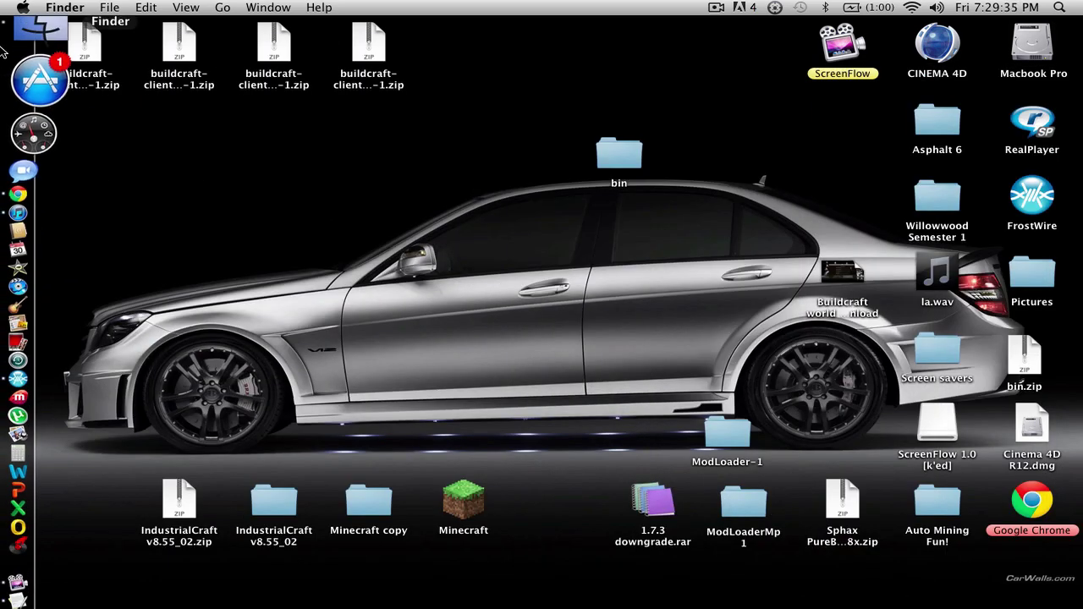
- Bring back the minecraft folder's window and close it
{"action": "right_click", "coordinate": [8, 37]}
{"action": "left_click", "coordinate": [142, 49]}
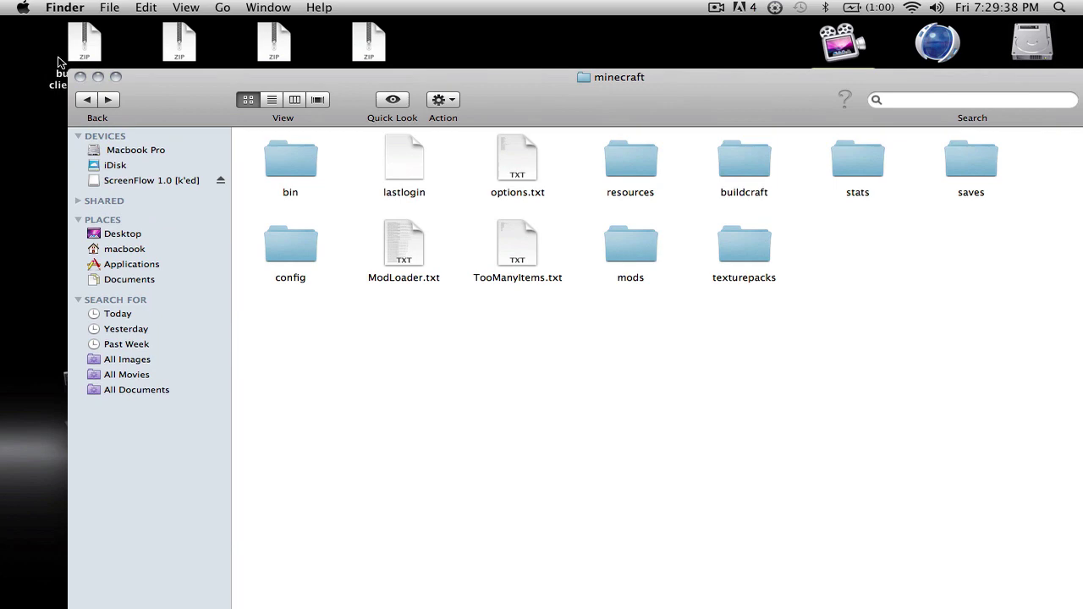
{"action": "left_click", "coordinate": [80, 77]}
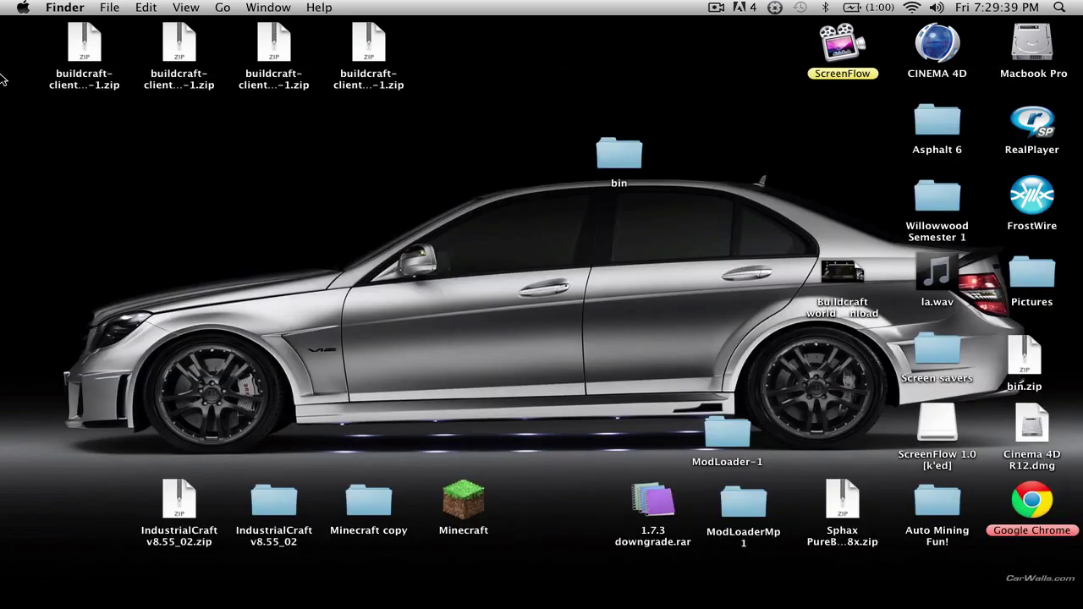
- Bring back the bin folder's window, open the minecraft.jar folder in it and move the window up to the menu bar
{"action": "mouse_move", "coordinate": [2, 85]}
{"action": "right_click", "coordinate": [13, 44]}
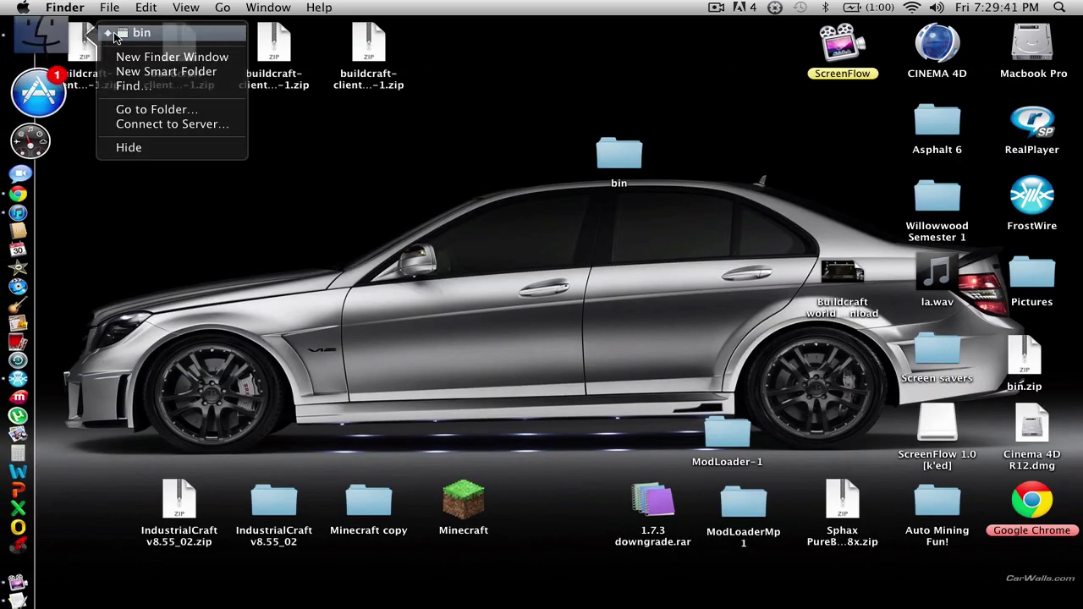
{"action": "left_click", "coordinate": [127, 32]}
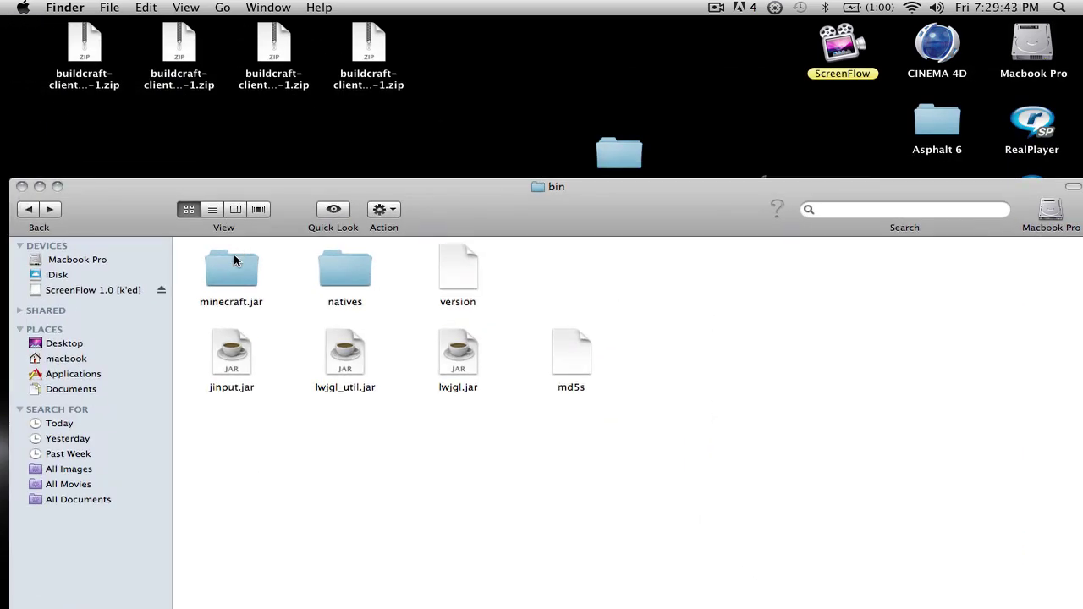
{"action": "double_click", "coordinate": [234, 261]}
{"action": "left_click_drag", "start_coordinate": [435, 187], "coordinate": [444, 12]}
- Search the minecraft.jar folder for "Meta inf", shorten the search term to "Meta", and close the window
{"action": "left_click", "coordinate": [842, 47]}
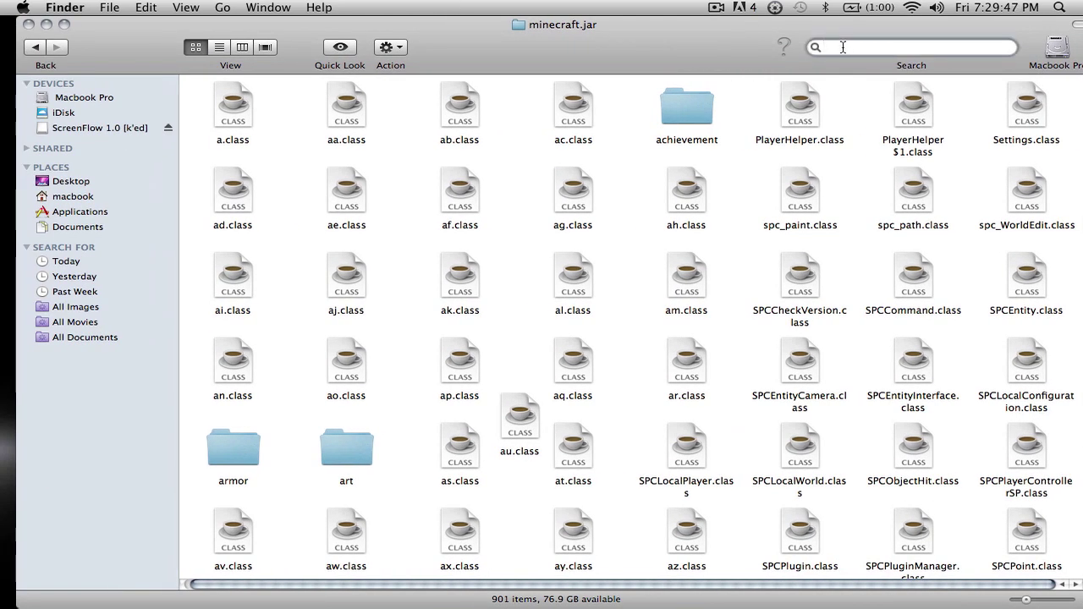
{"action": "type", "text": "Meta inf"}
{"action": "left_click", "coordinate": [338, 83]}
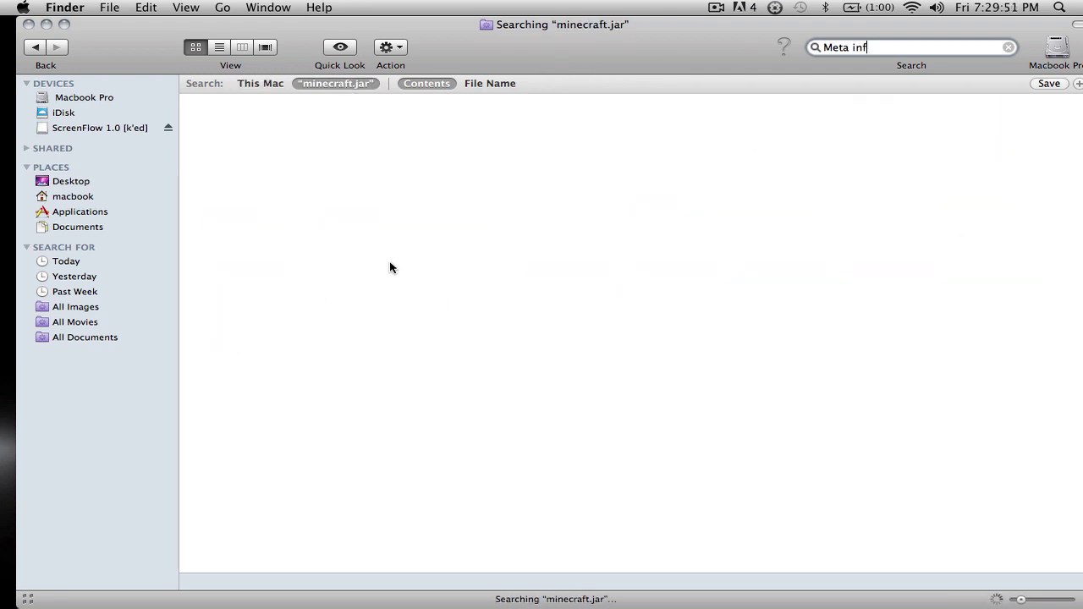
{"action": "key", "text": "BackSpace"}
{"action": "key", "text": "BackSpace"}
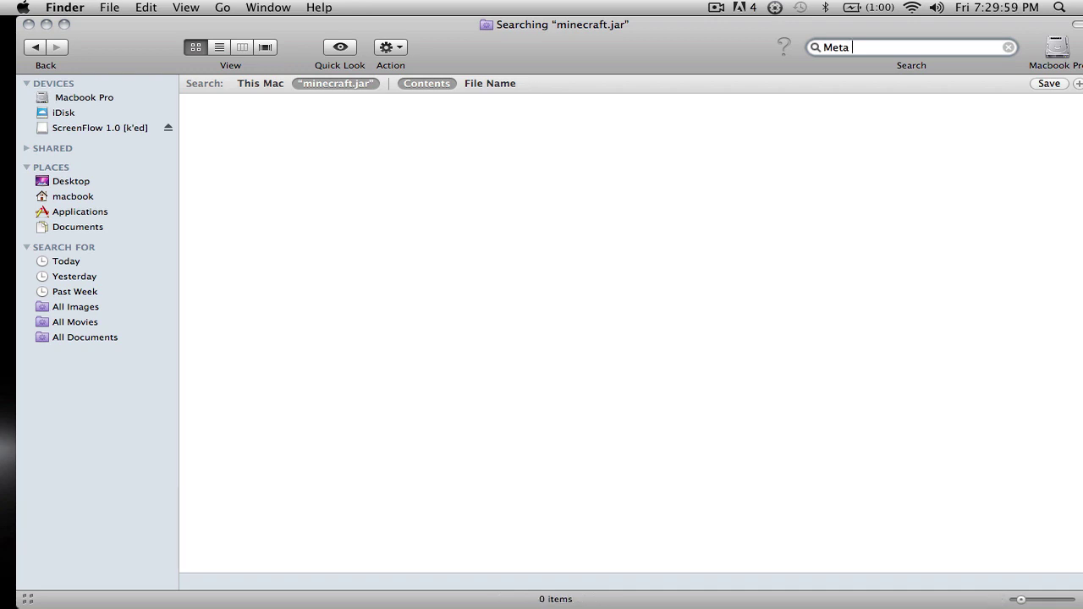
{"action": "left_click", "coordinate": [28, 25]}
- Launch Minecraft from the desktop and log in with the remembered account, declining the new update
{"action": "mouse_move", "coordinate": [4, 472]}
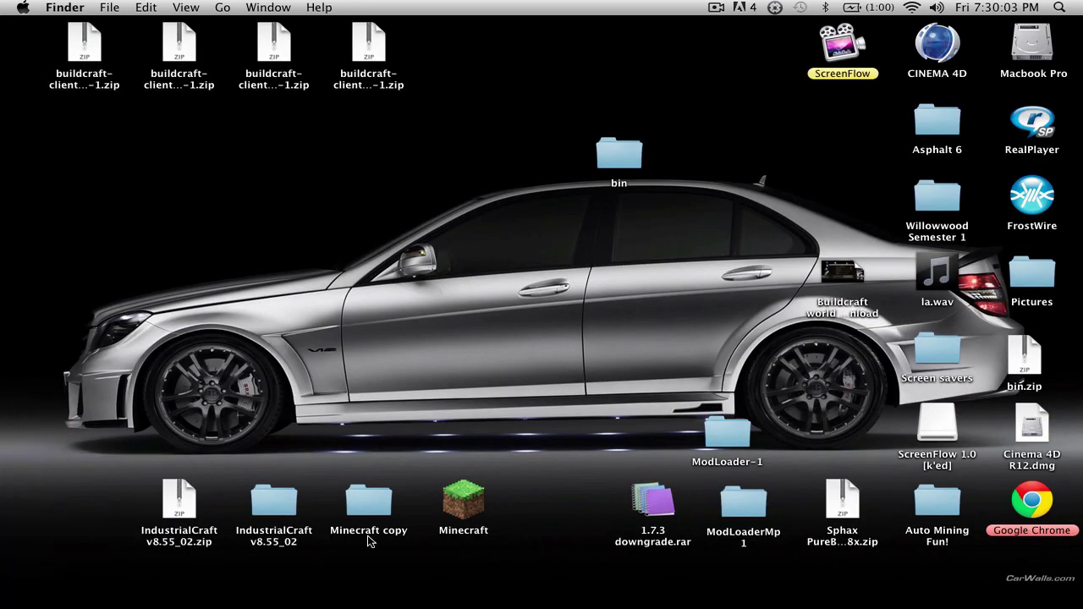
{"action": "left_click", "coordinate": [457, 506]}
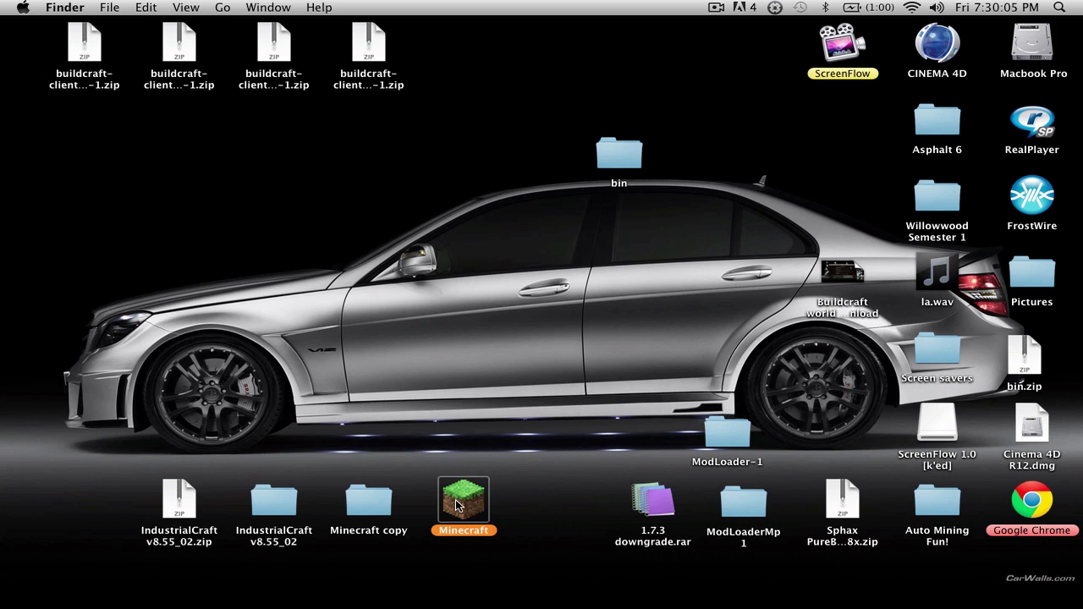
{"action": "double_click", "coordinate": [457, 506]}
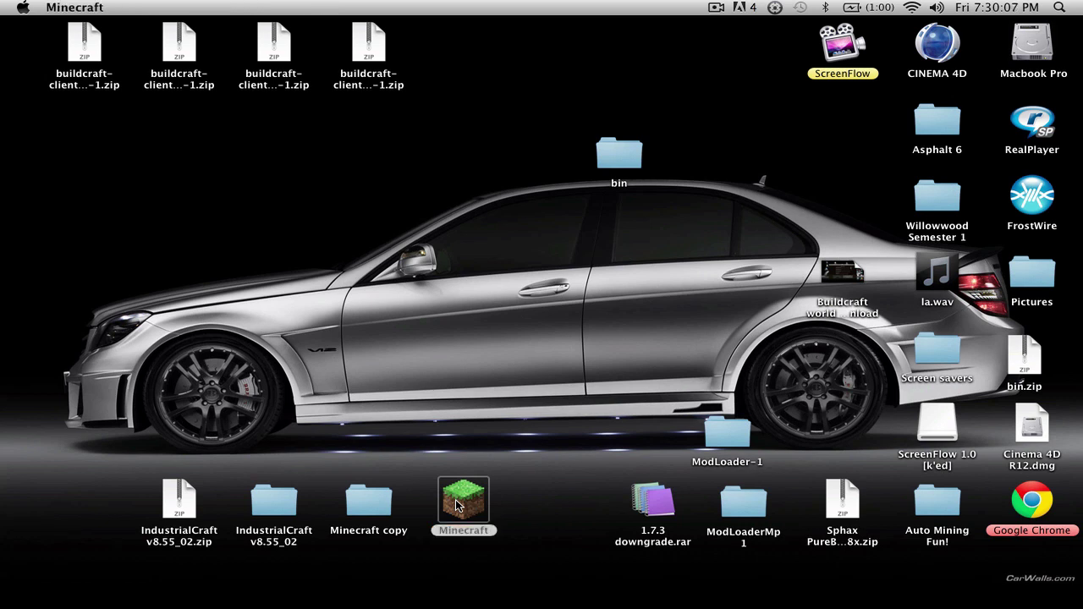
{"action": "mouse_move", "coordinate": [3, 505]}
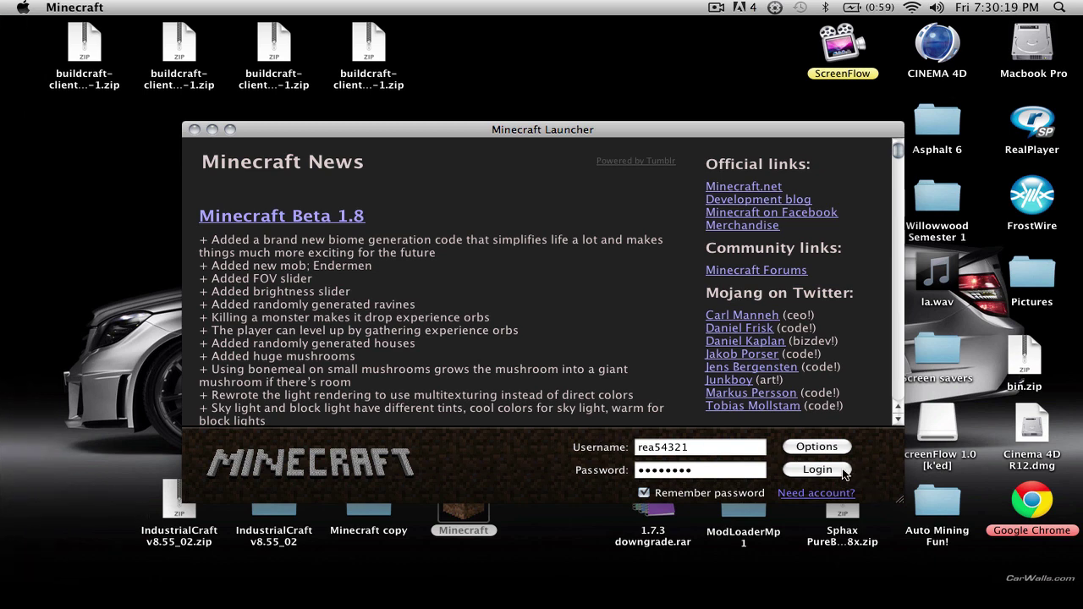
{"action": "left_click", "coordinate": [842, 470]}
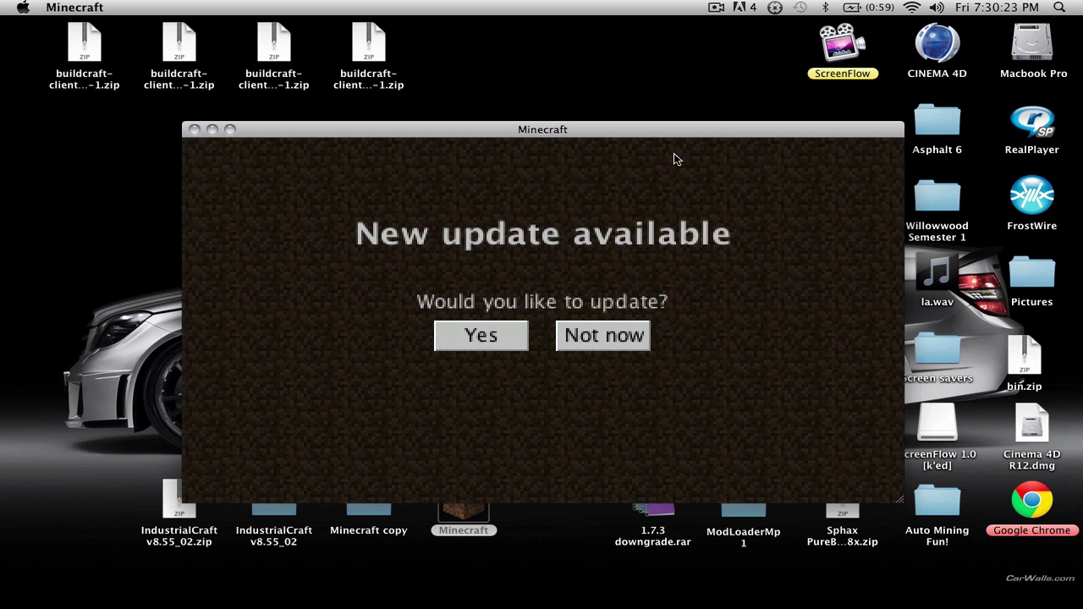
{"action": "left_click", "coordinate": [590, 337]}
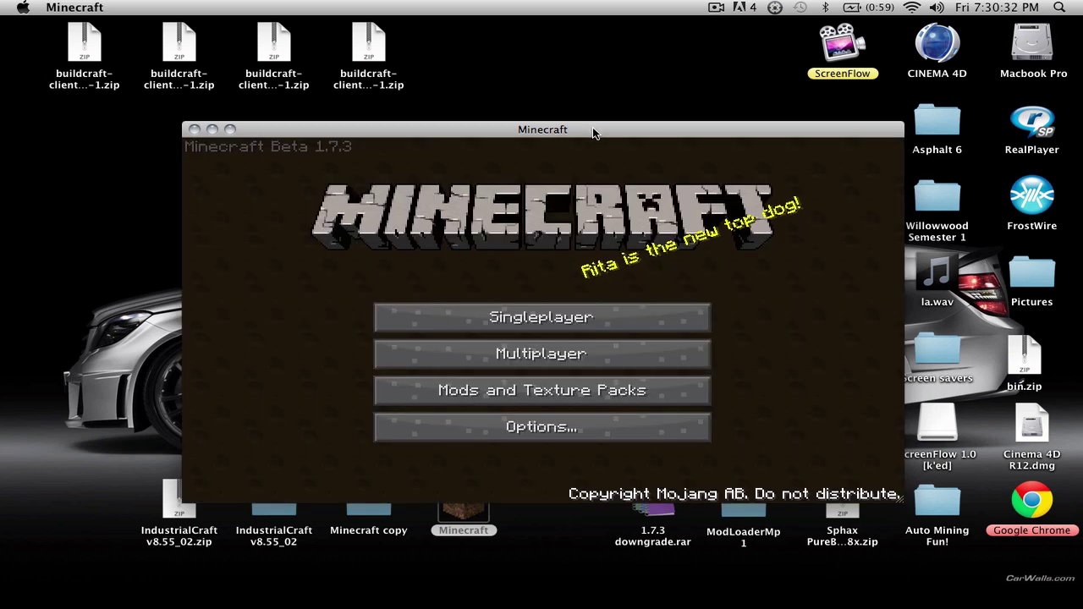
- Move the Minecraft window higher on the desktop, view the available texture packs and return to the title screen
{"action": "left_click_drag", "start_coordinate": [592, 126], "coordinate": [572, 57]}
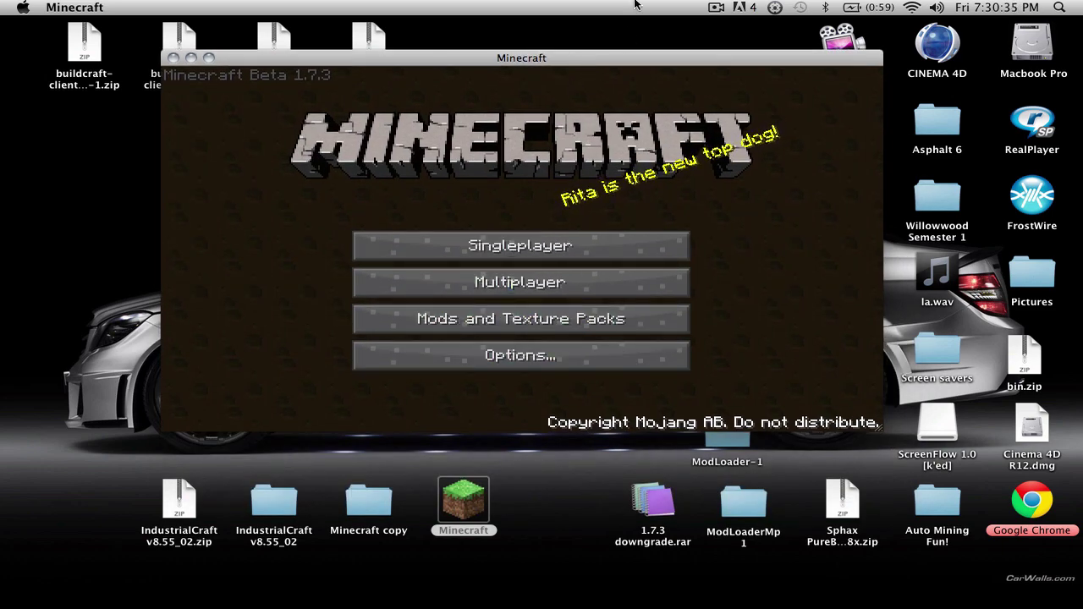
{"action": "left_click", "coordinate": [546, 335]}
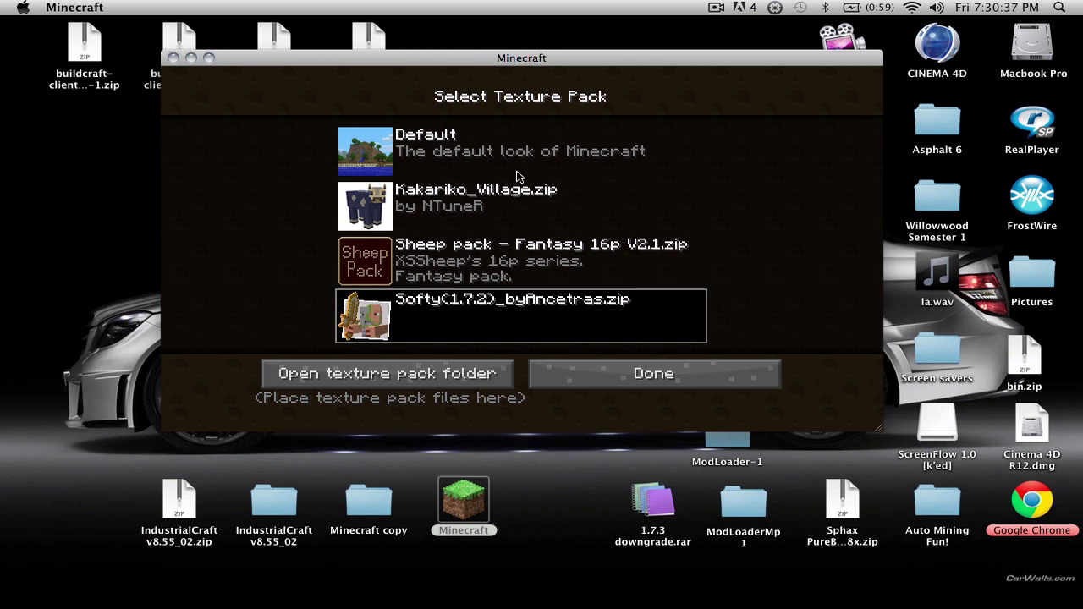
{"action": "left_click", "coordinate": [596, 372]}
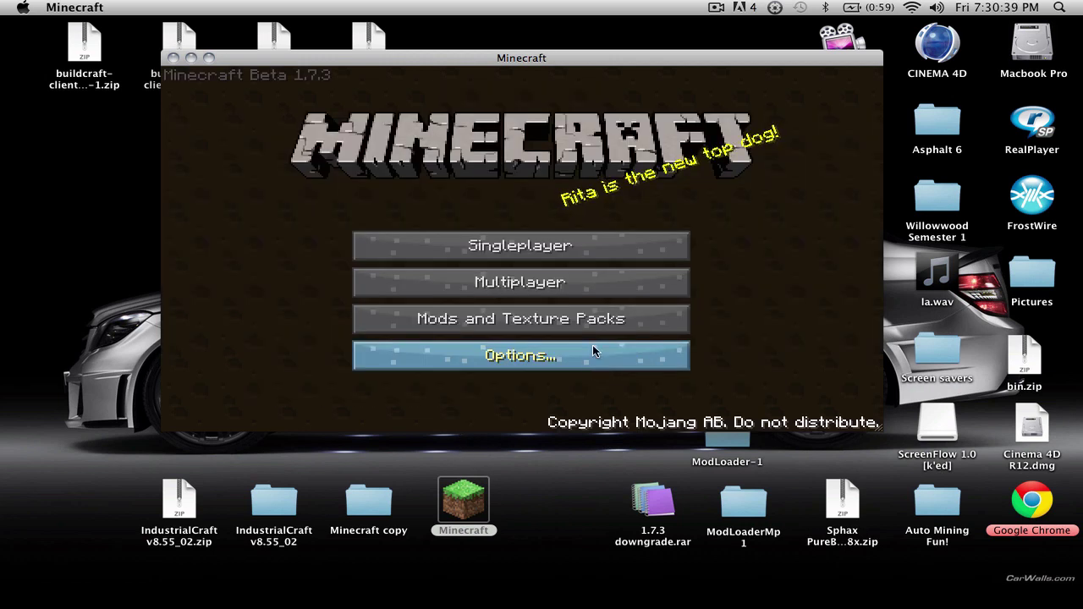